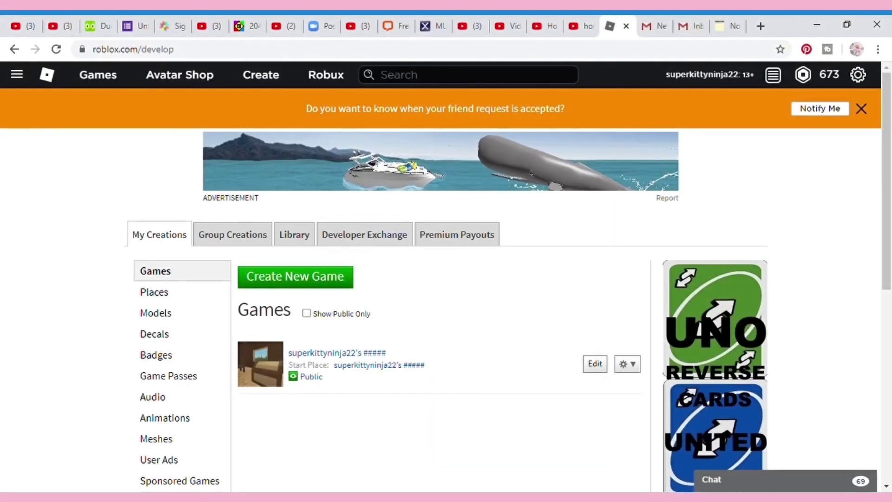
Search the Roblox library for "hi" and switch the results to the Plugins category
left_click(450, 76)
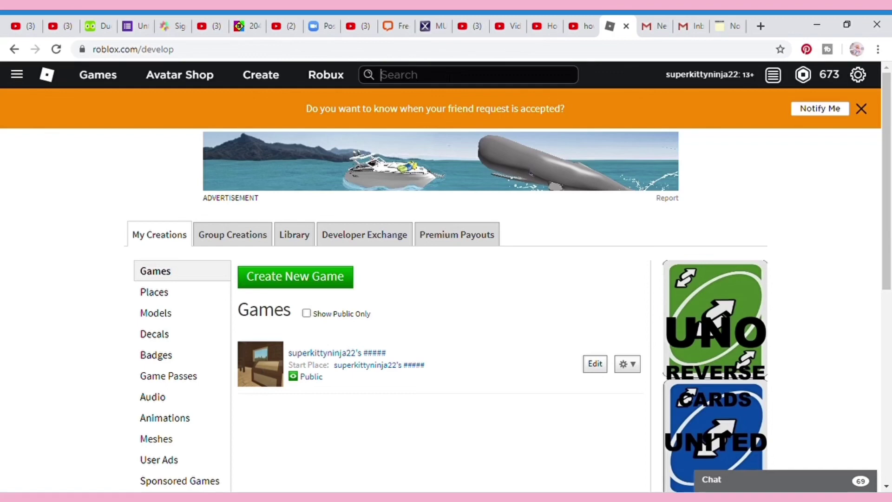
type("hi")
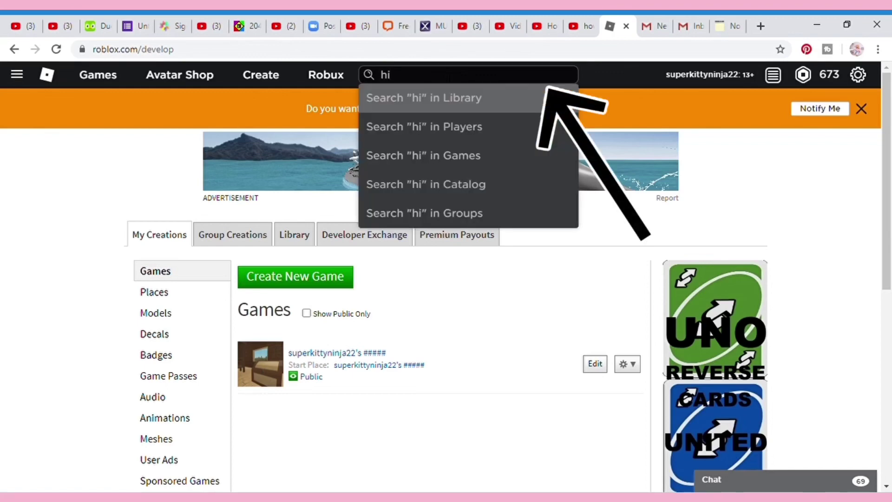
left_click(453, 102)
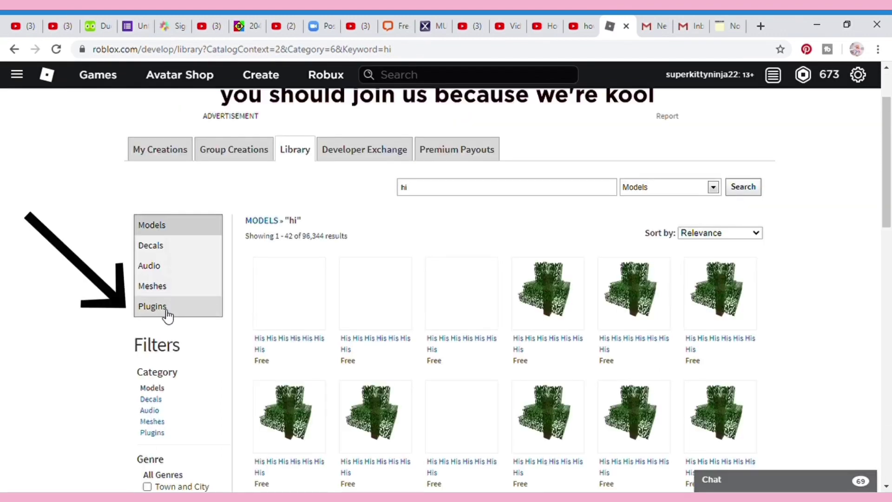
left_click(168, 311)
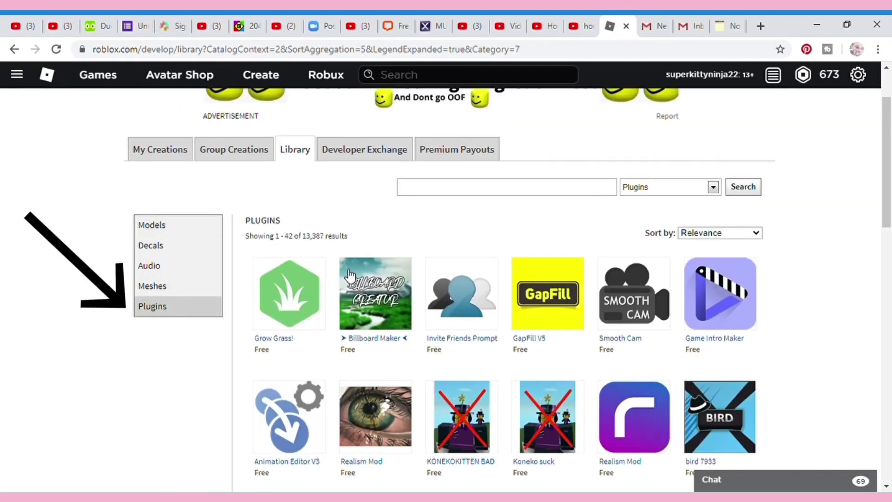
Find the Load Character Pro plugin among the library's plugins and open its page
scroll(890, 186, "down", 2)
scroll(890, 185, "down", 2)
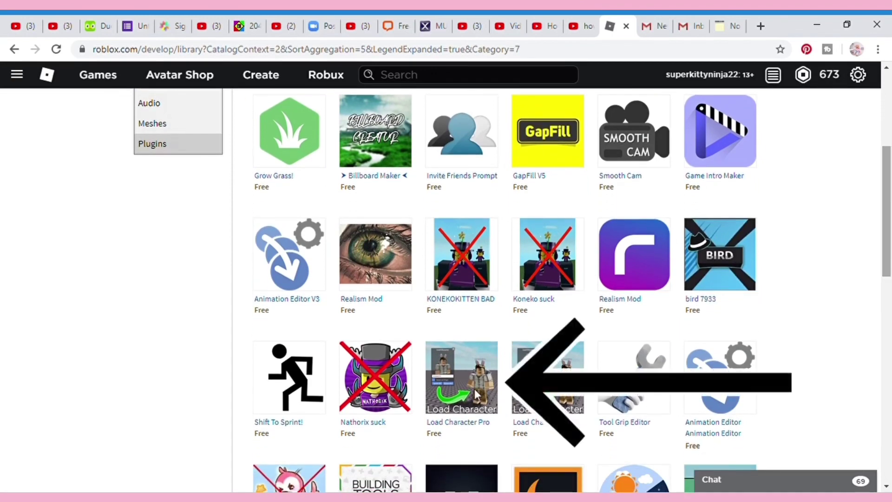
mouse_move(476, 394)
scroll(483, 388, "up", 1)
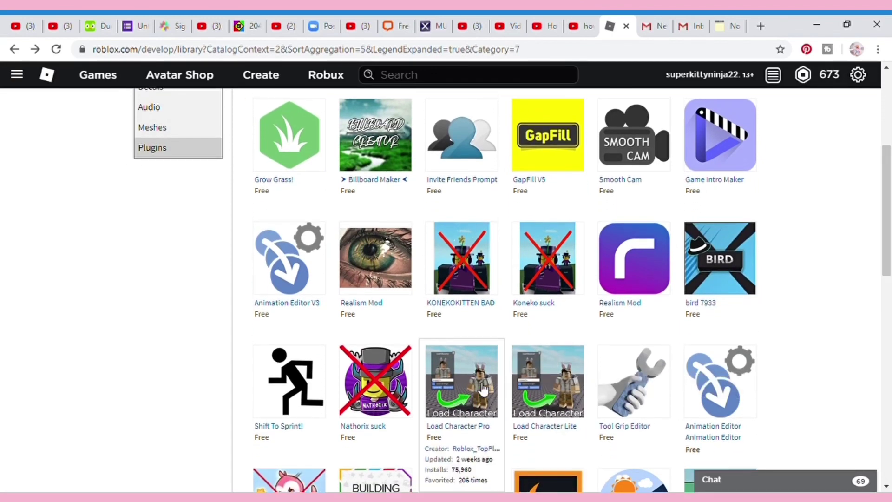
left_click(483, 388)
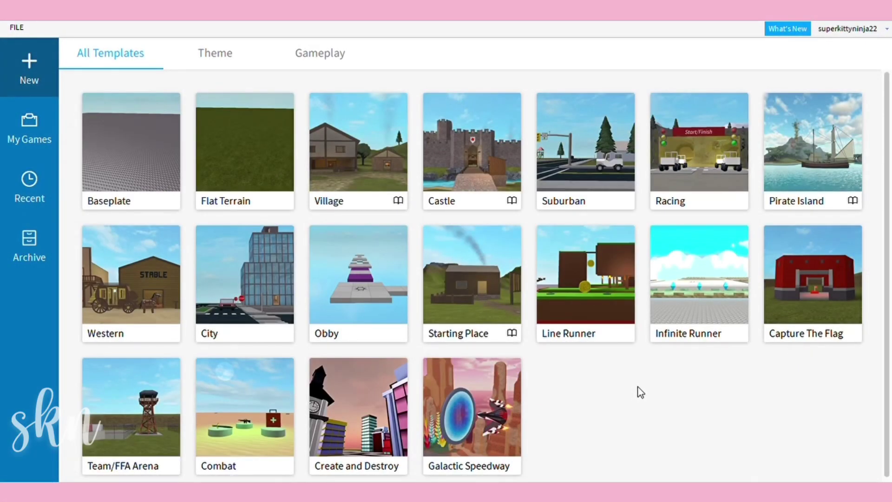
In Roblox Studio, create a new place from the Baseplate template and open the first Load Character plugin
left_click(160, 171)
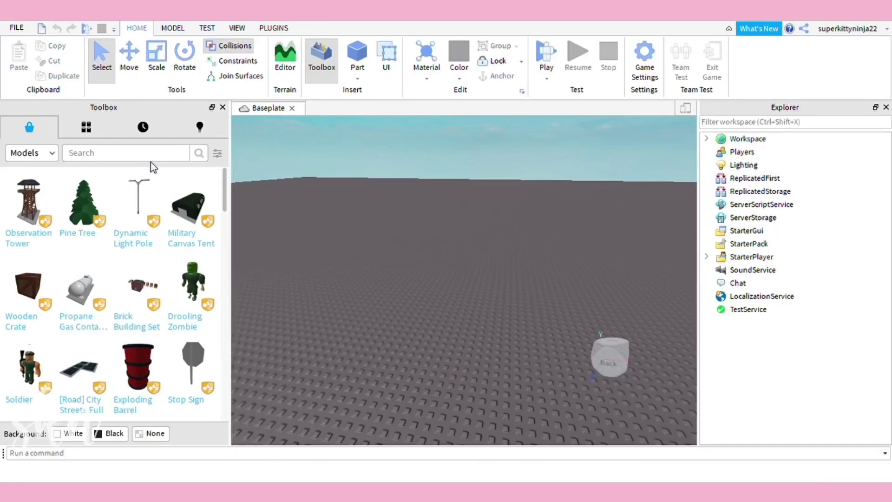
left_click(275, 29)
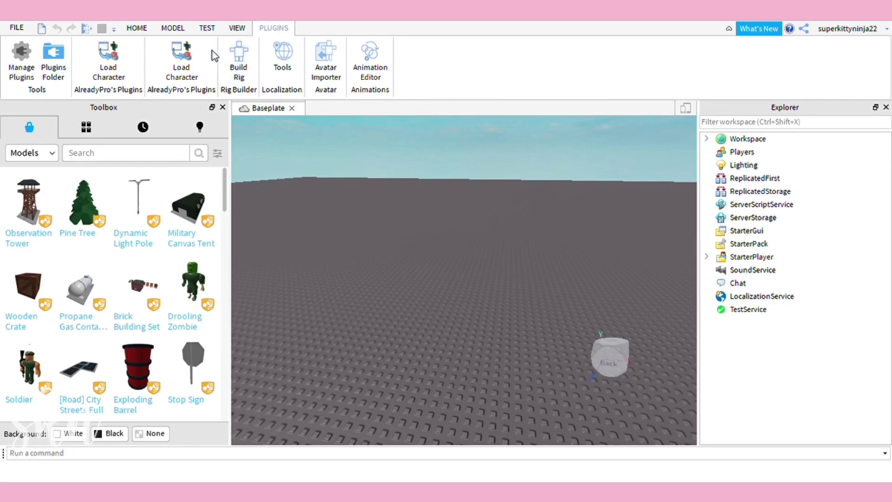
left_click(107, 65)
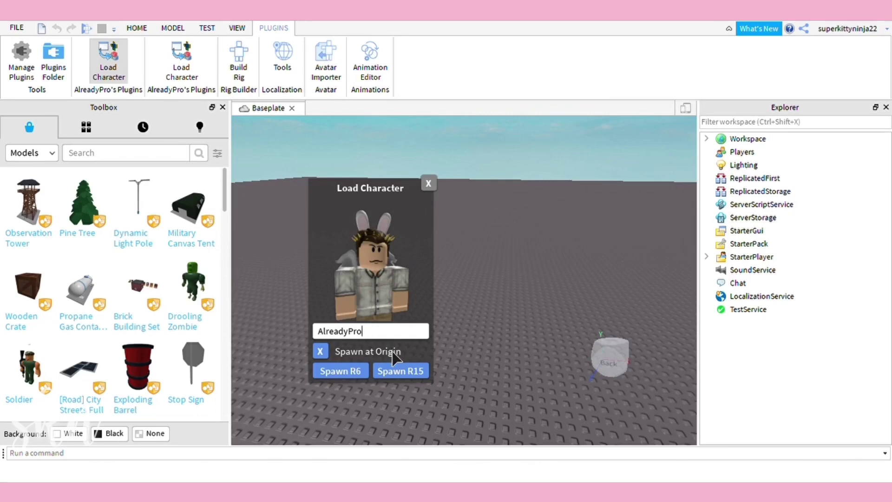
Replace the default username with the signed-in account's username, spawn the avatar as R15, and close the Load Character dialog
key("BackSpace")
key("BackSpace")
key("BackSpace")
key("BackSpace")
key("BackSpace")
key("BackSpace")
key("BackSpace")
key("BackSpace")
key("BackSpace")
key("BackSpace")
type("superkitt")
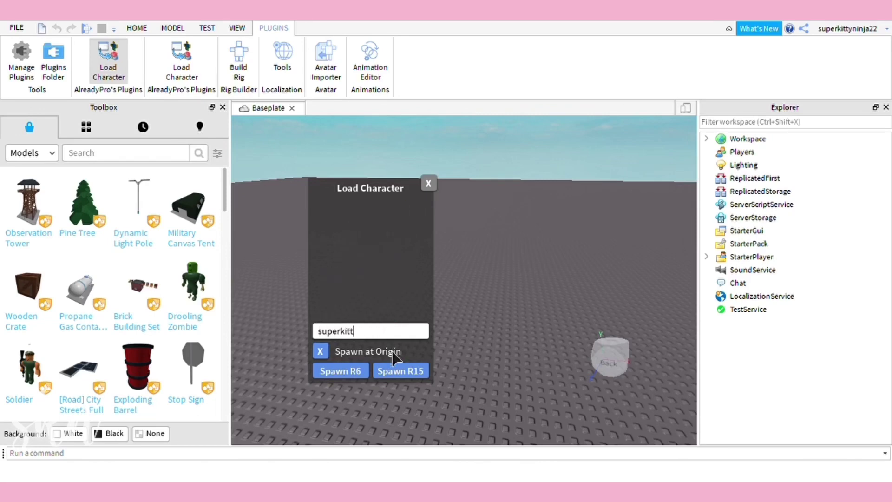
type("yninja22")
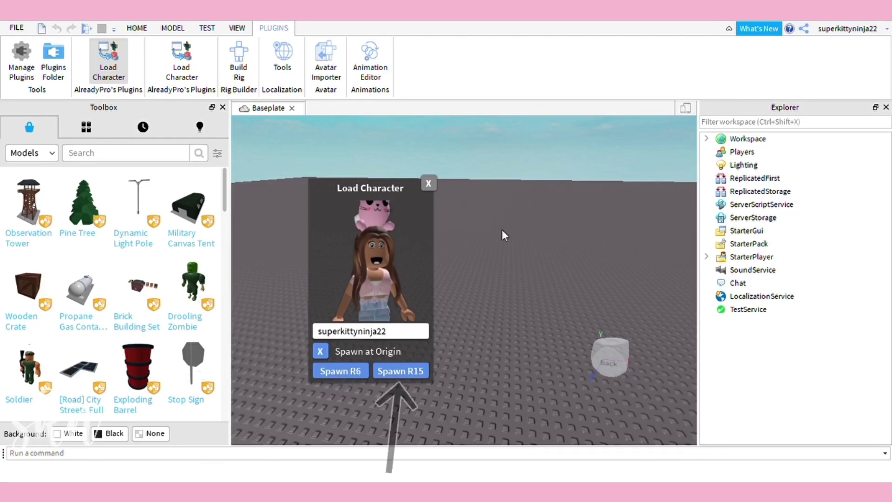
left_click(400, 371)
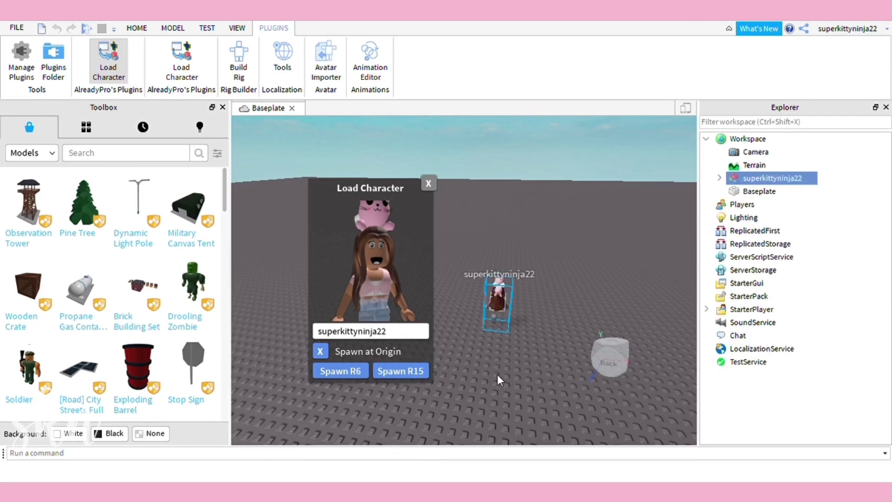
left_click(428, 183)
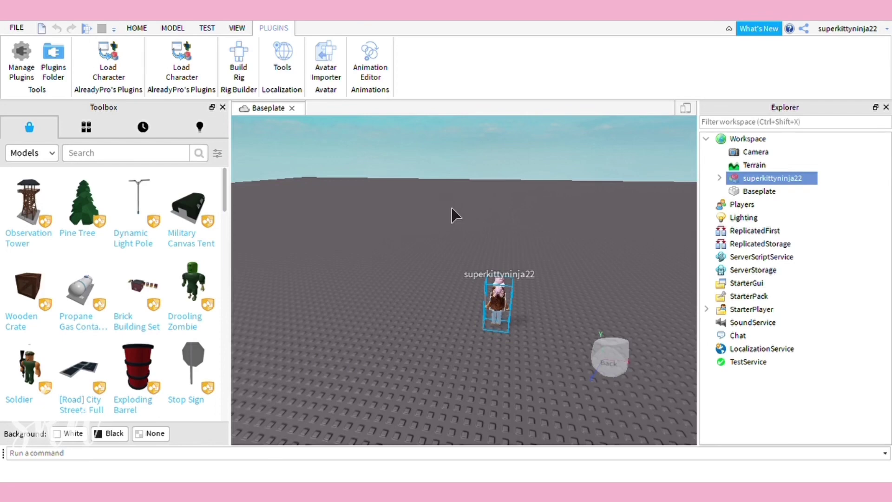
Turn the view to the front of the spawned character and examine it from close up
left_click(645, 372)
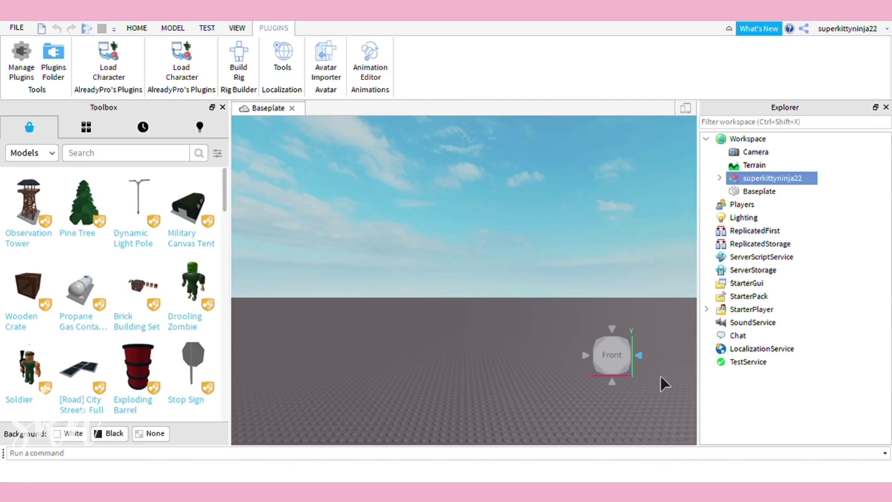
left_click(640, 356)
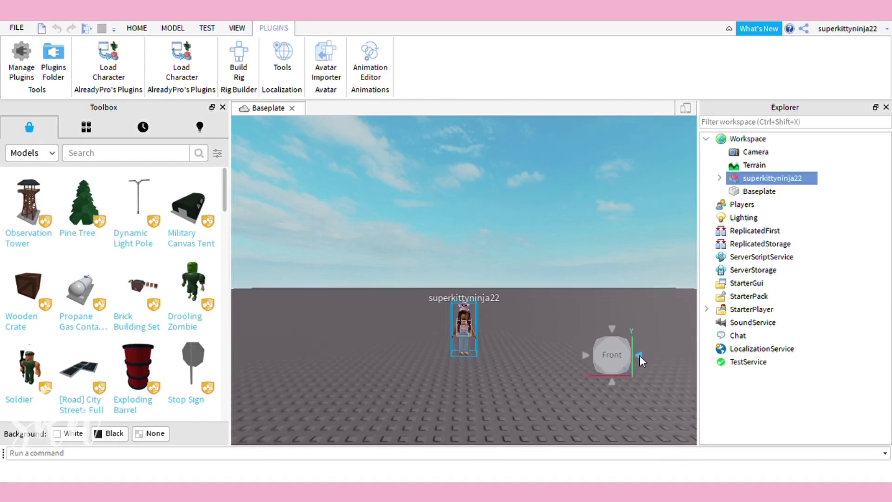
key("w")
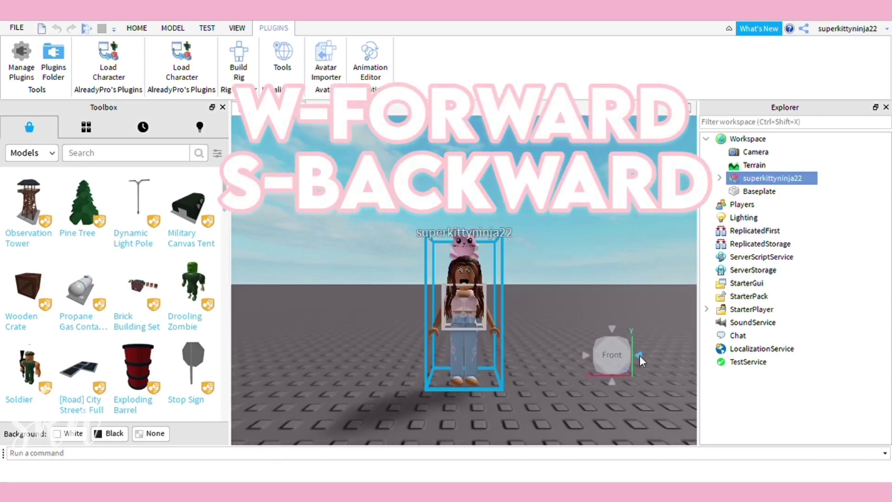
key("w")
key("s")
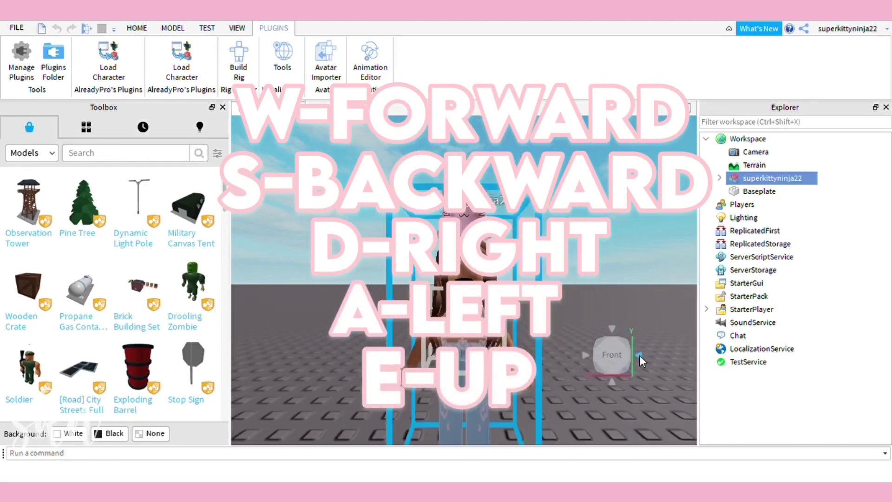
key("s")
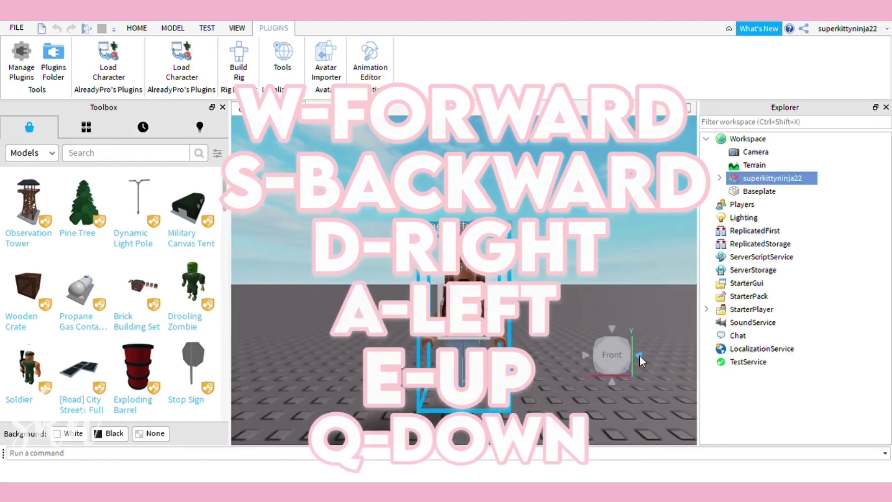
key("w")
key("s")
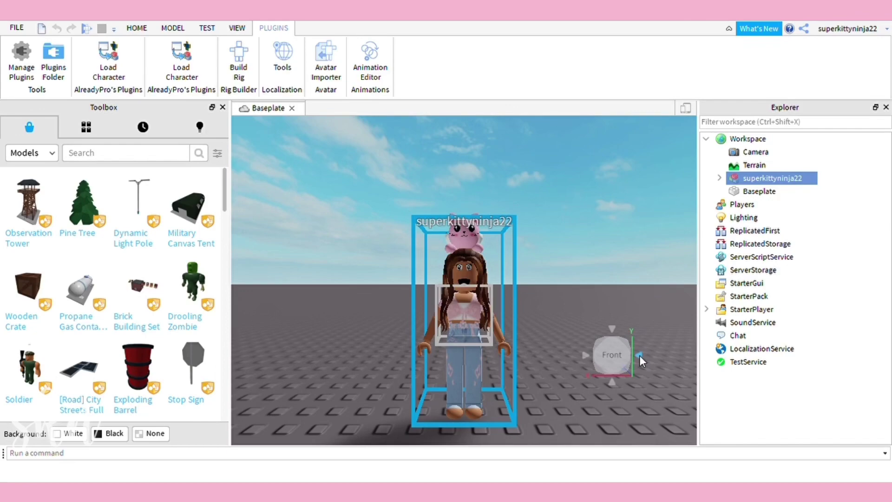
left_click(639, 355)
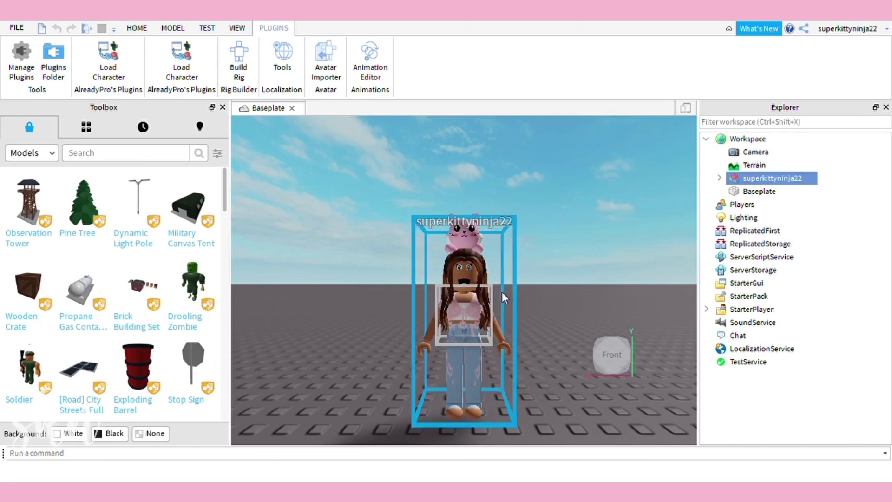
scroll(504, 325, "down", 3)
middle_click_drag(506, 346, 486, 403)
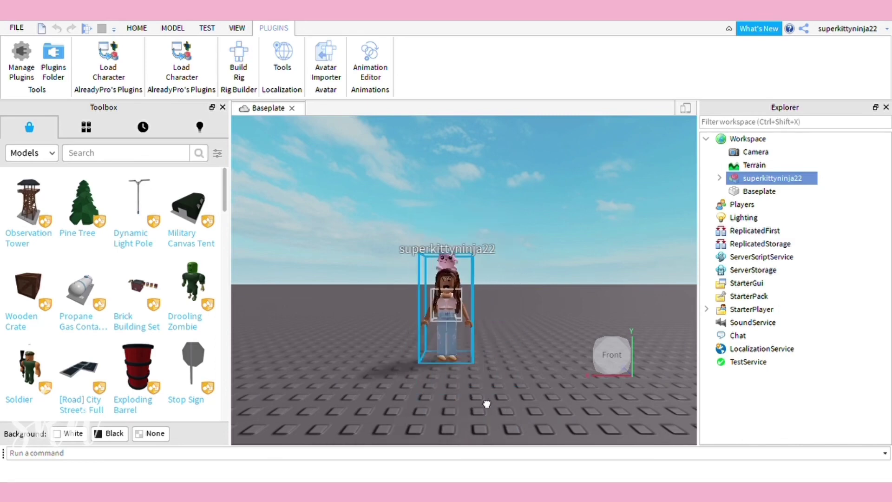
scroll(486, 403, "up", 3)
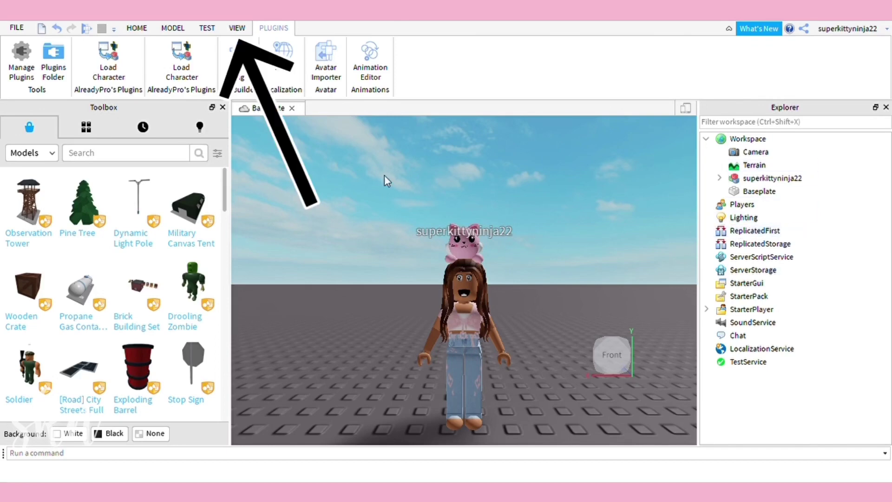
Select the spawned character's model under Workspace in the Explorer
left_click(236, 30)
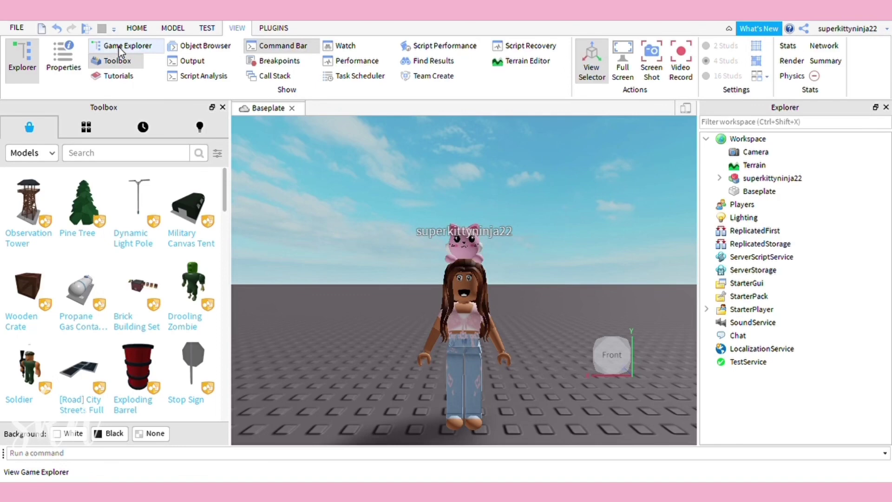
left_click(137, 28)
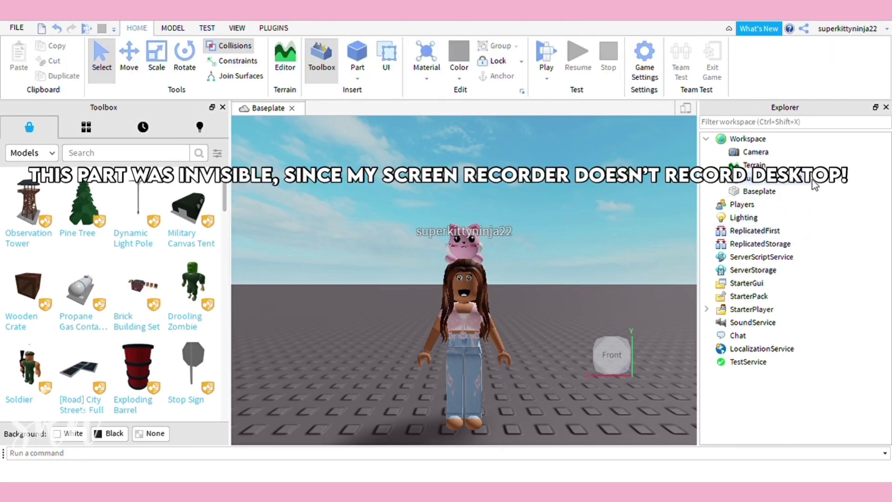
left_click(813, 181)
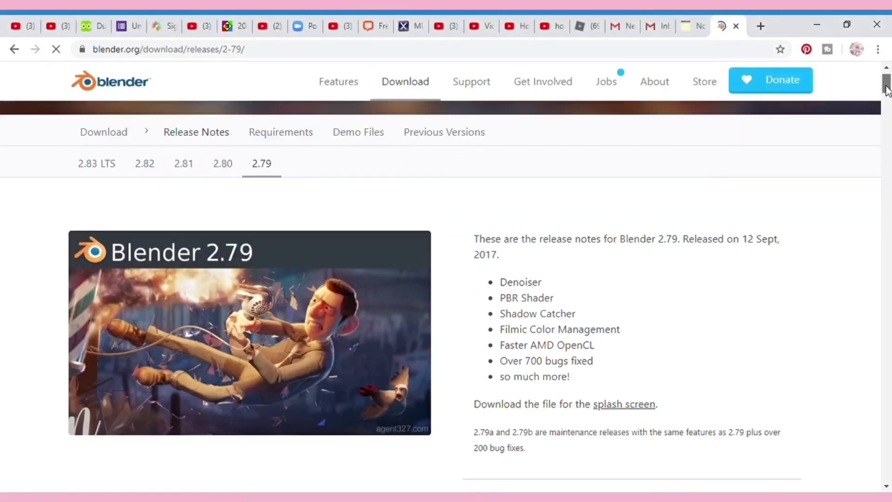
Switch to the browser and look over the Blender 2.79 release page and its download options
left_click_drag(886, 77, 887, 92)
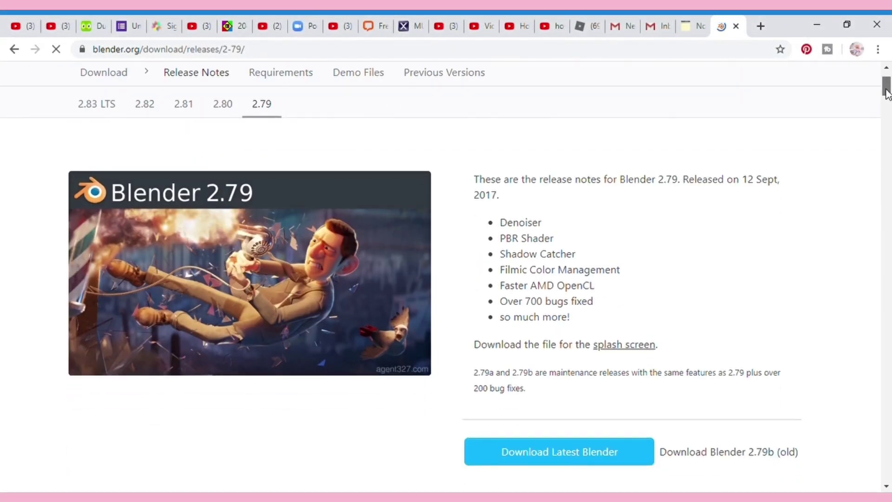
mouse_move(278, 233)
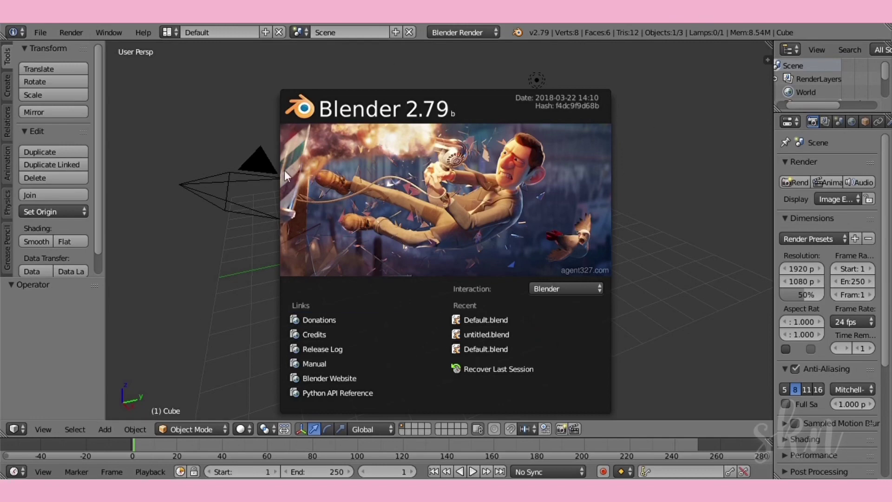
In Blender, dismiss the splash screen and delete the default cube
left_click(225, 201)
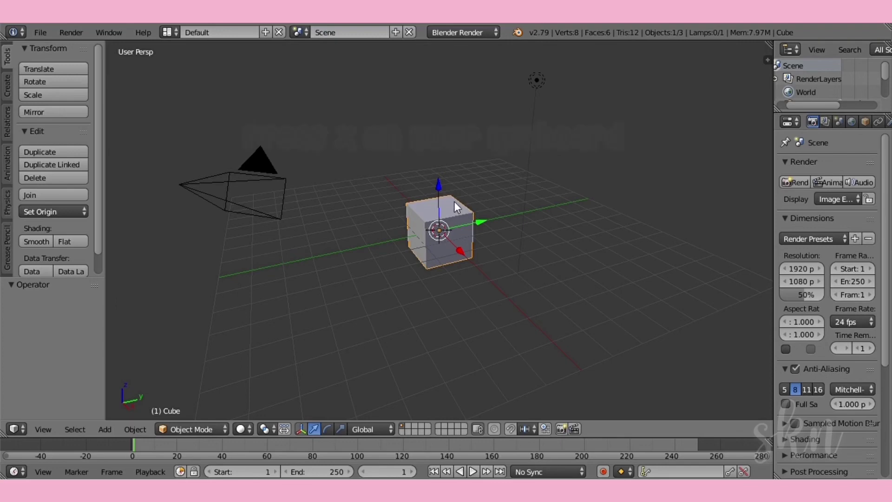
key("x")
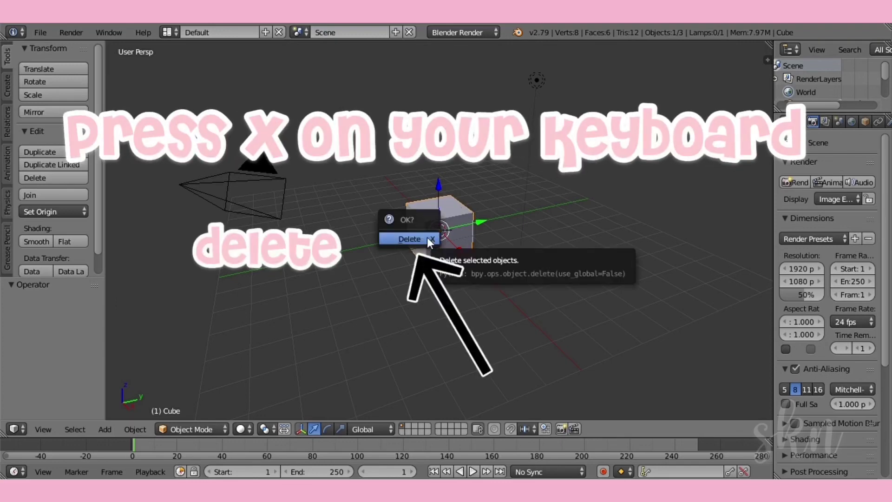
left_click(423, 238)
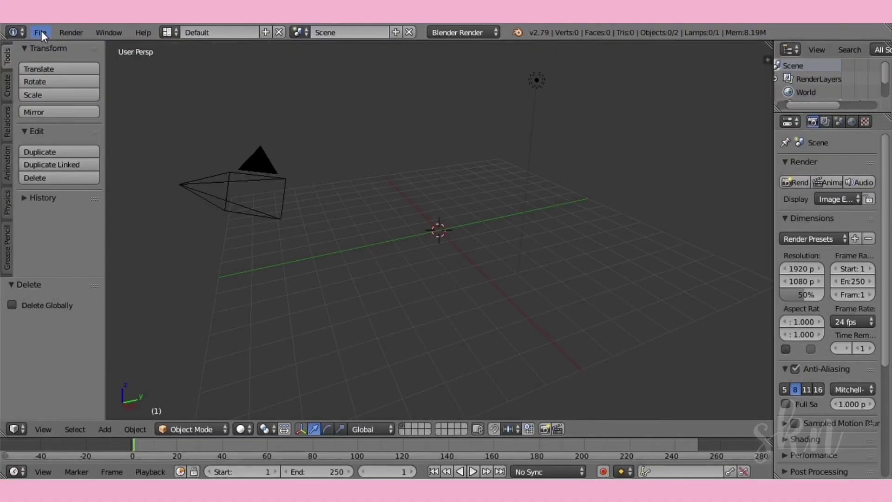
Import the Wavefront file superkittyninja.obj from the Desktop folder into the scene
left_click(41, 31)
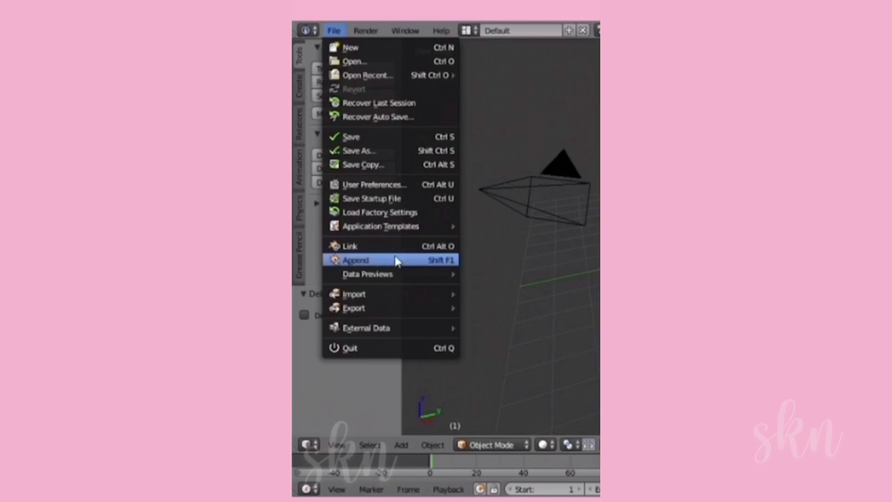
mouse_move(401, 296)
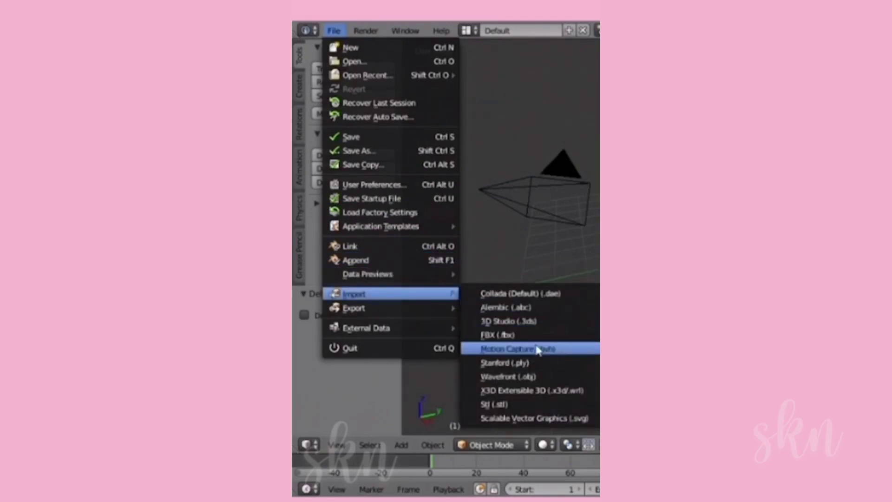
left_click(537, 380)
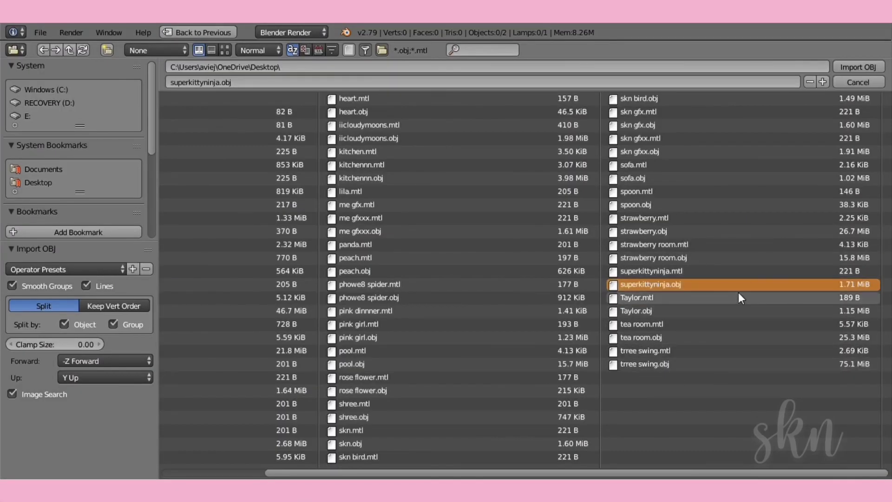
left_click(859, 65)
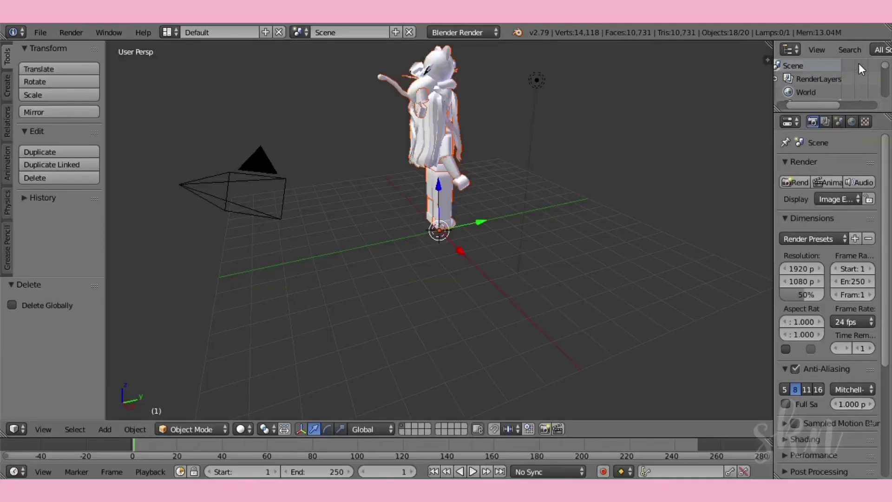
Fly the viewport around the imported avatar until the whole figure is seen from the front
key("shift+f")
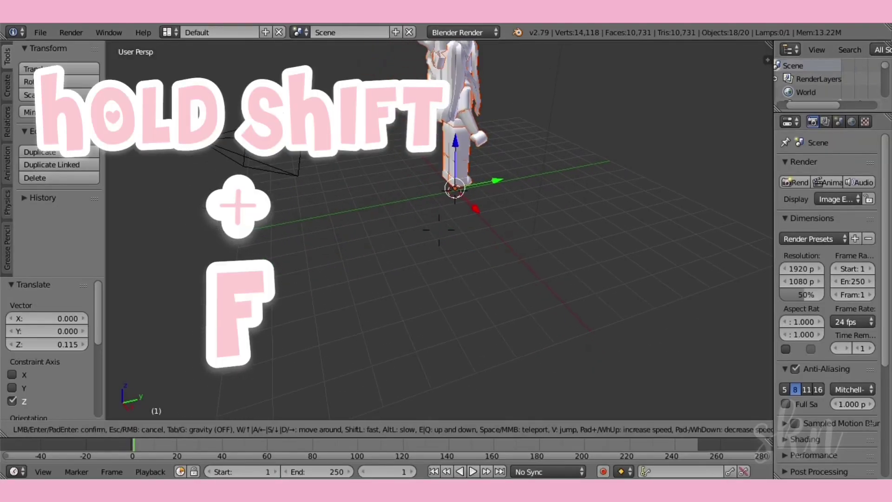
mouse_move(438, 230)
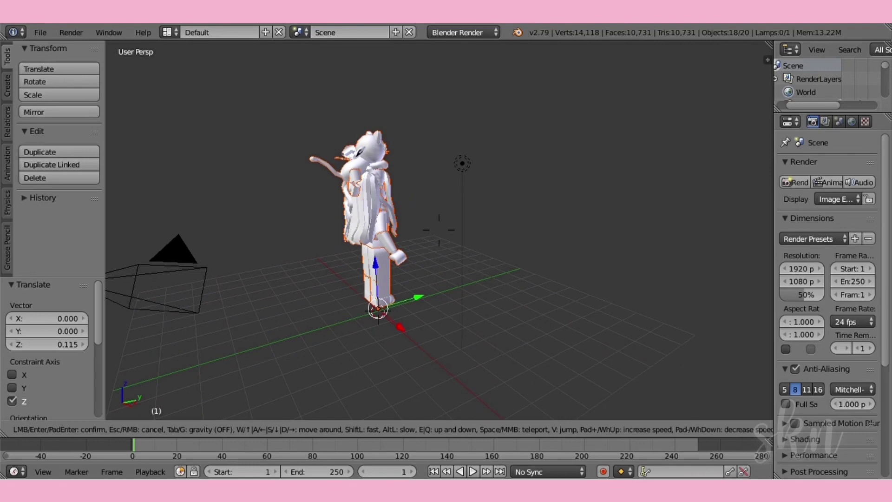
key("w")
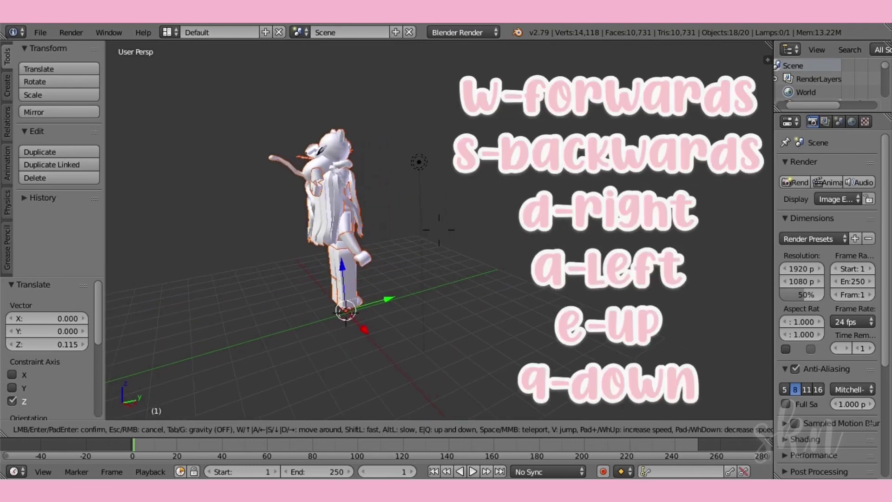
key("w")
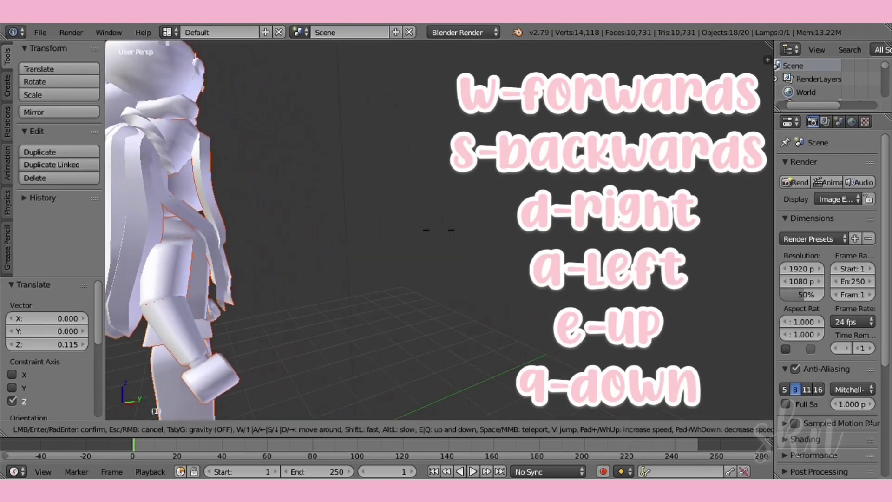
key("d")
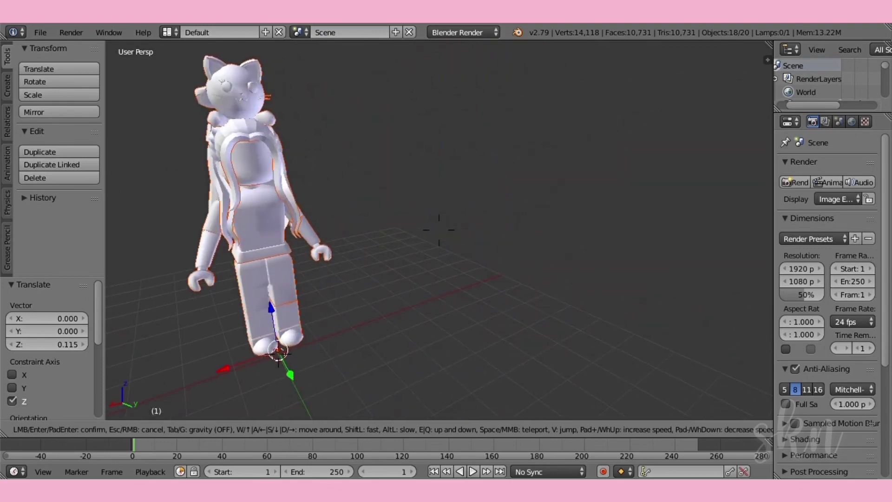
key("w")
key("s")
key("d")
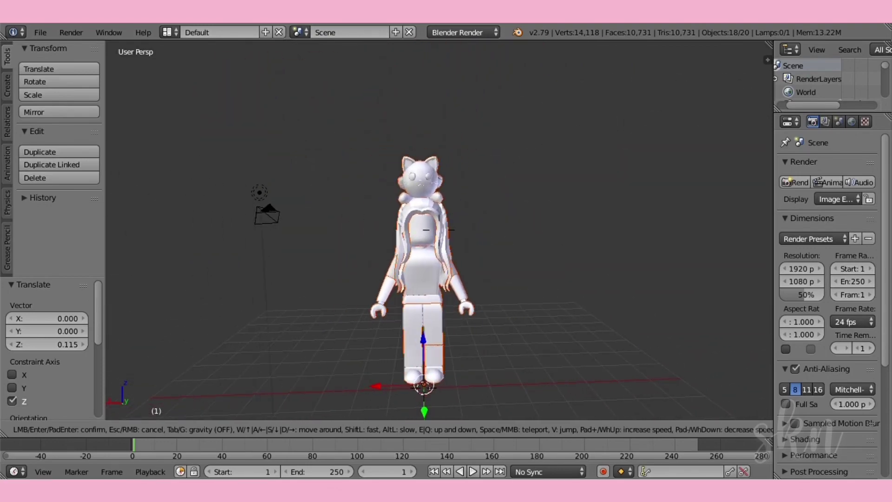
key("w")
key("s")
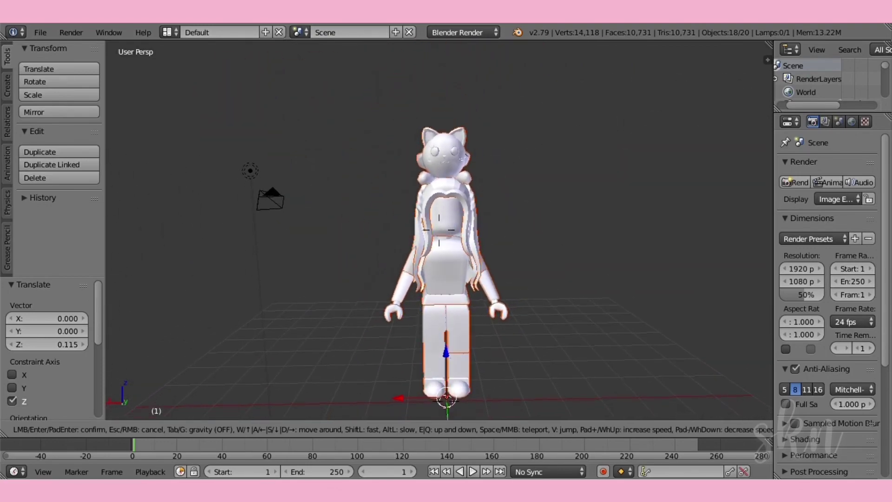
key("d")
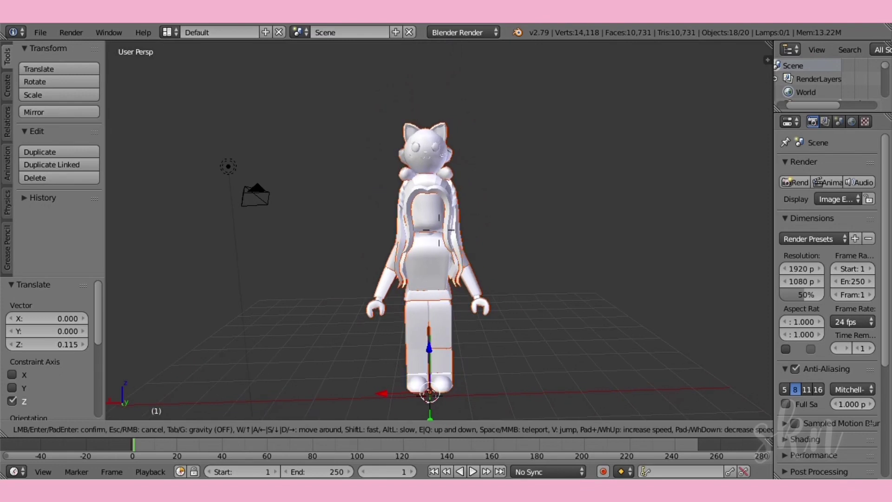
key("s")
key("w")
key("a")
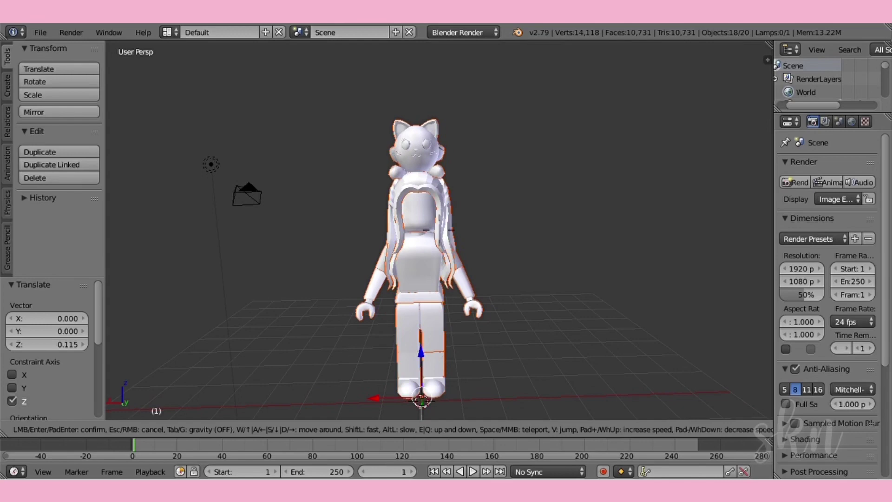
key("Return")
Set the render resolution to 2000 px by 2000 px
left_click(811, 272)
type("2000")
key("Return")
left_click(805, 285)
type("2000")
key("Return")
Set the Alpha mode in the render Shading settings to Transparent
scroll(876, 330, "down", 4)
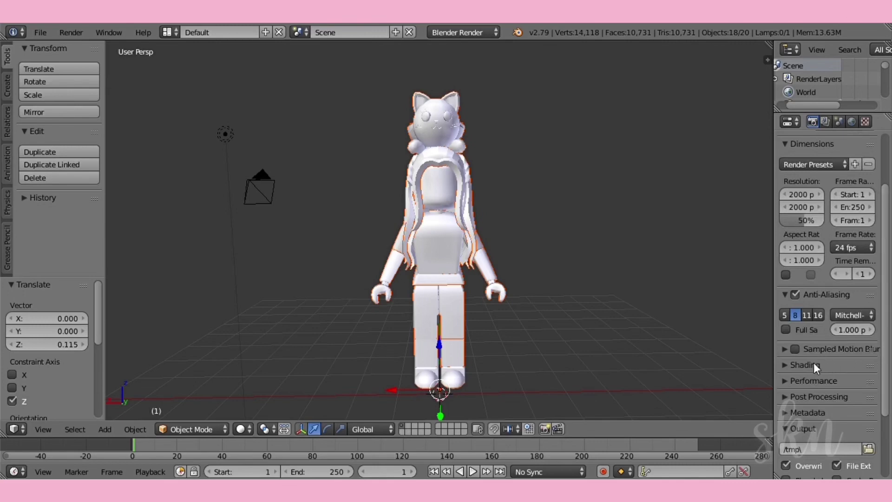
left_click(810, 365)
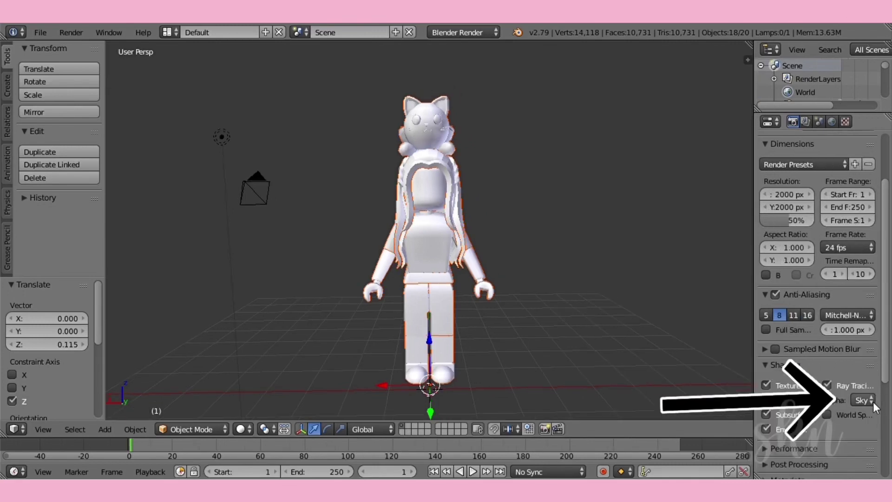
left_click(870, 402)
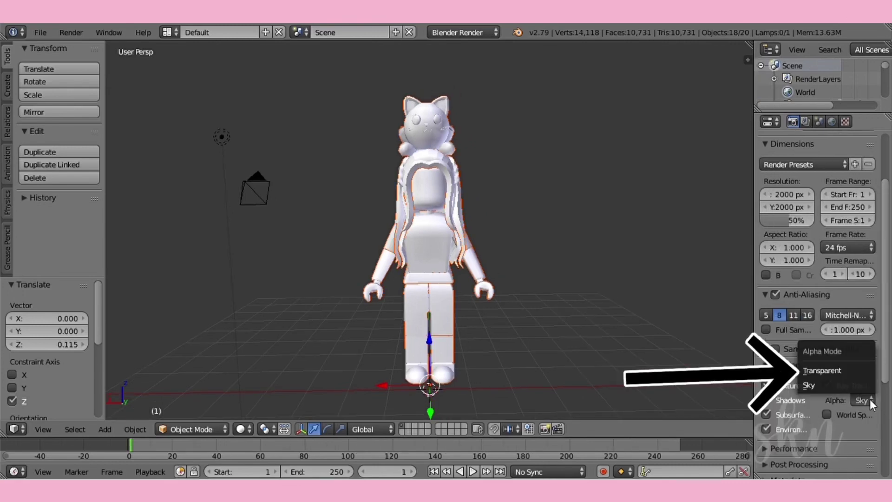
left_click(839, 404)
left_click(863, 399)
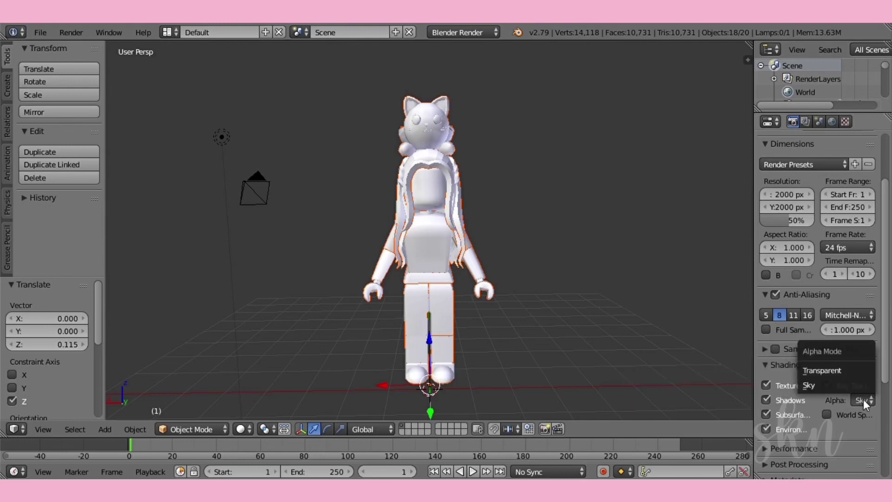
left_click(852, 372)
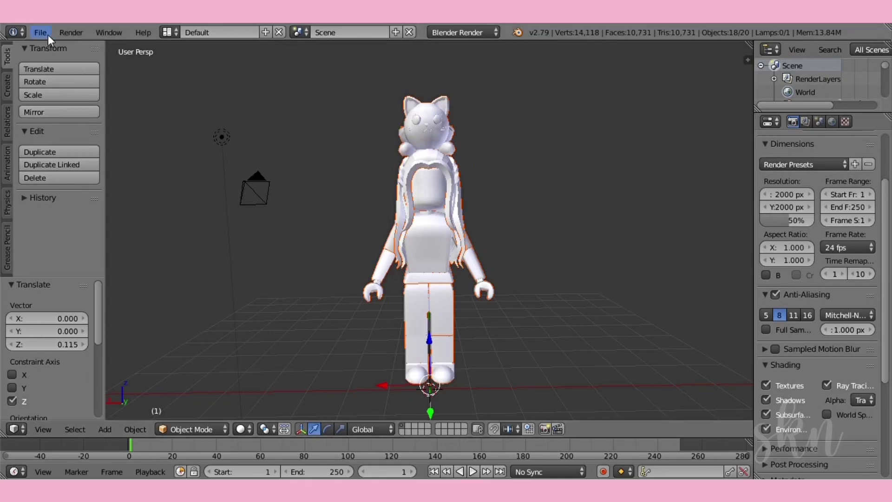
Enable Ambient Occlusion and Environment Lighting in the World settings
left_click(832, 121)
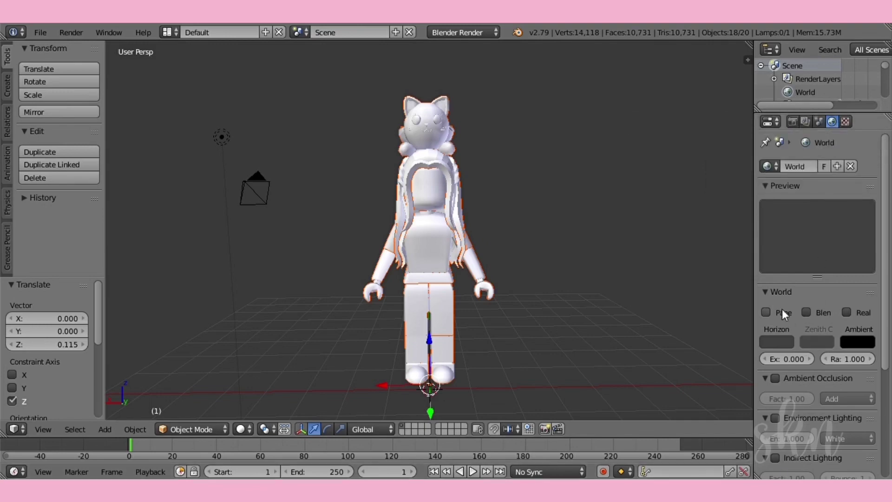
left_click(777, 378)
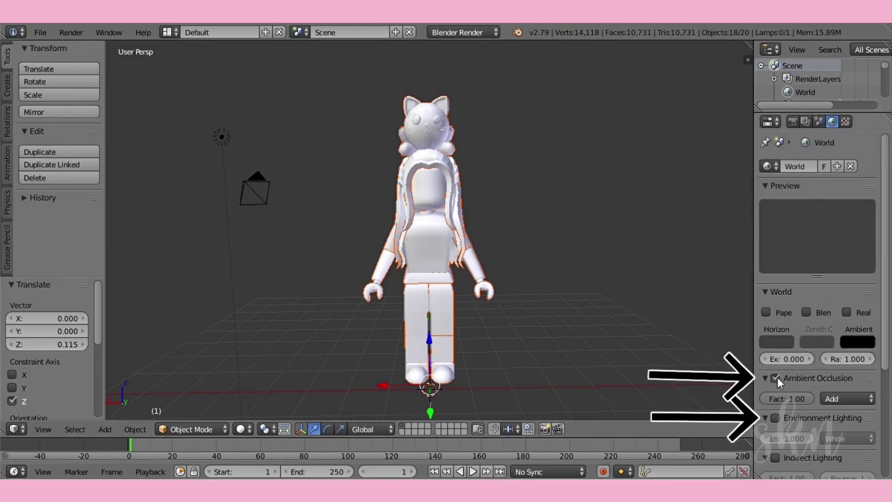
left_click(775, 417)
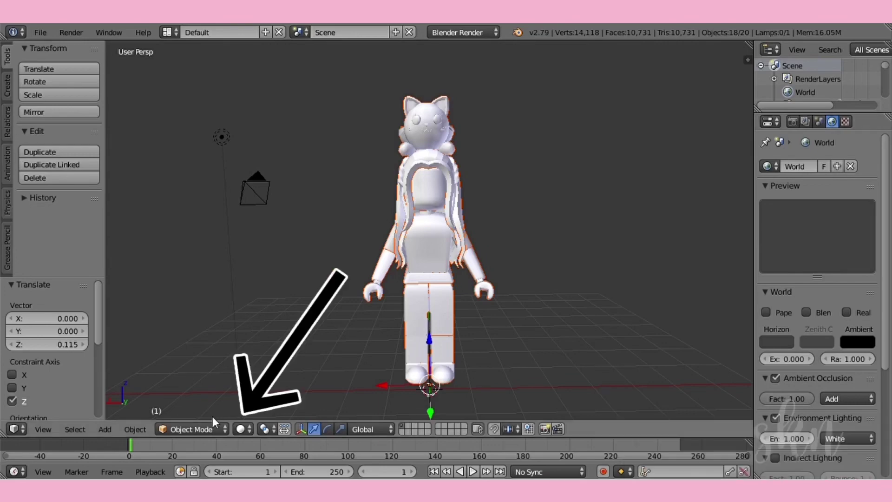
Switch the viewport shading to Material and deselect all objects
left_click(242, 429)
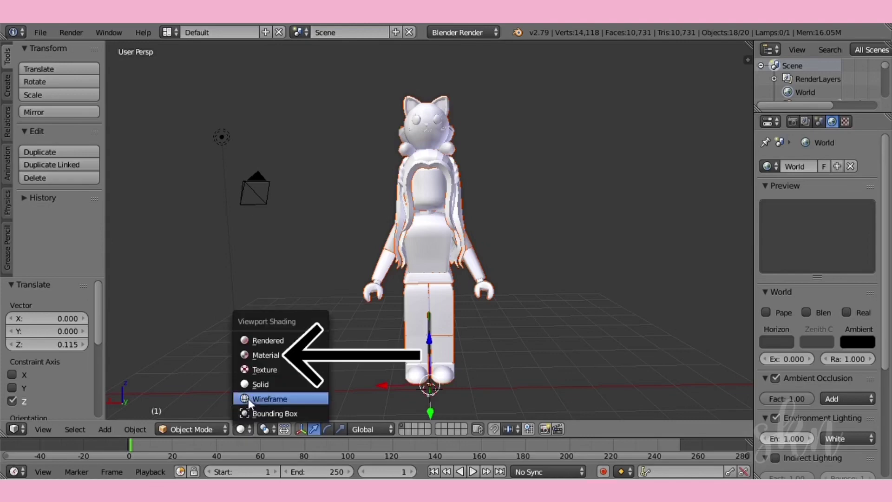
left_click(266, 355)
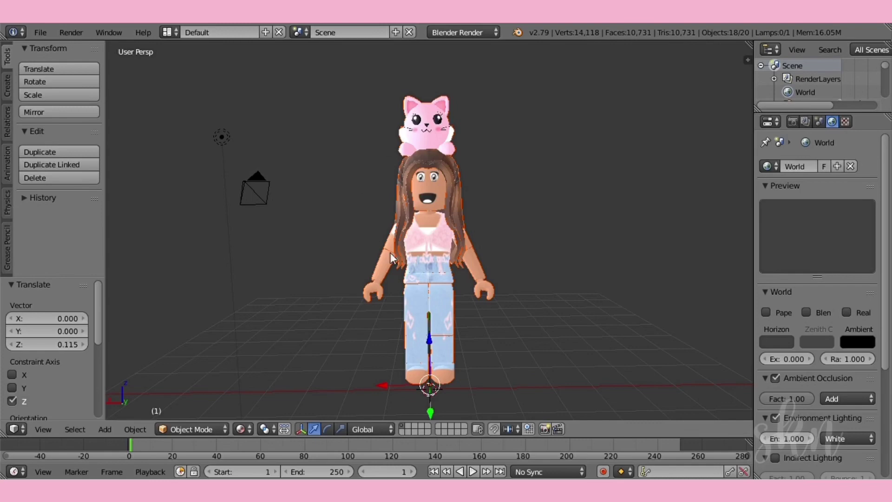
key("a")
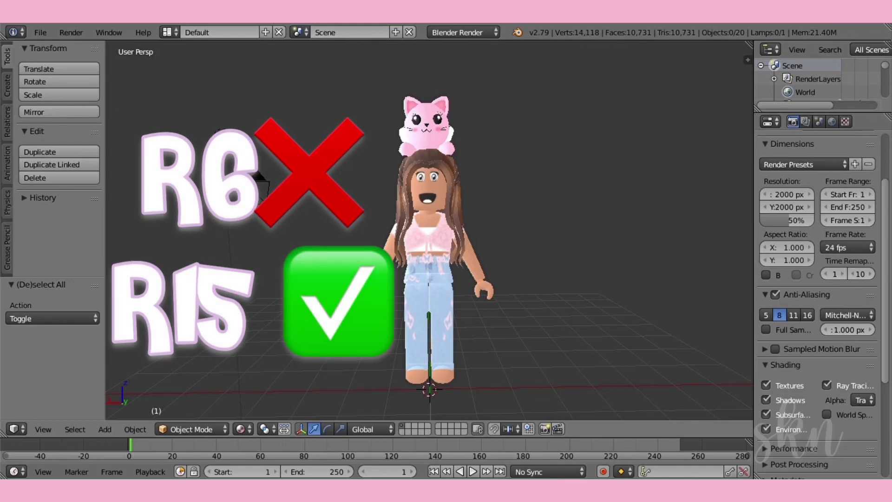
Select the avatar's right hand and add the adjoining arm piece to the selection
right_click(367, 286)
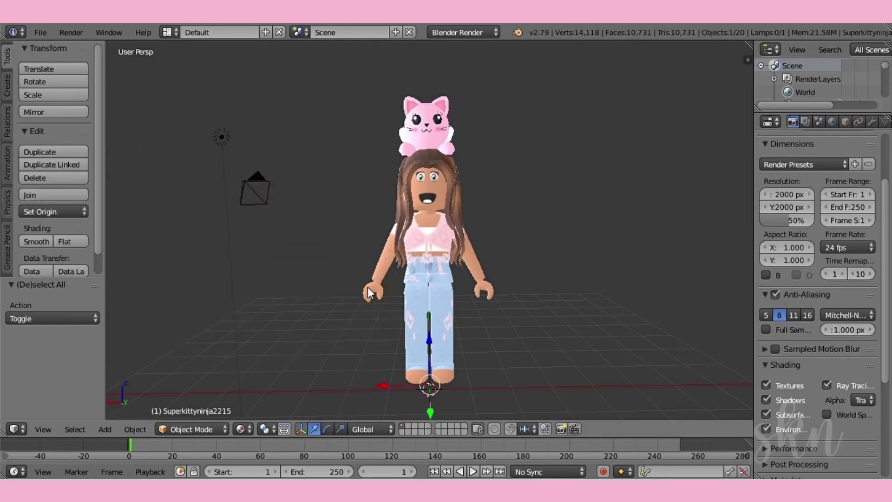
key("shift+f")
key("w")
left_click(395, 206)
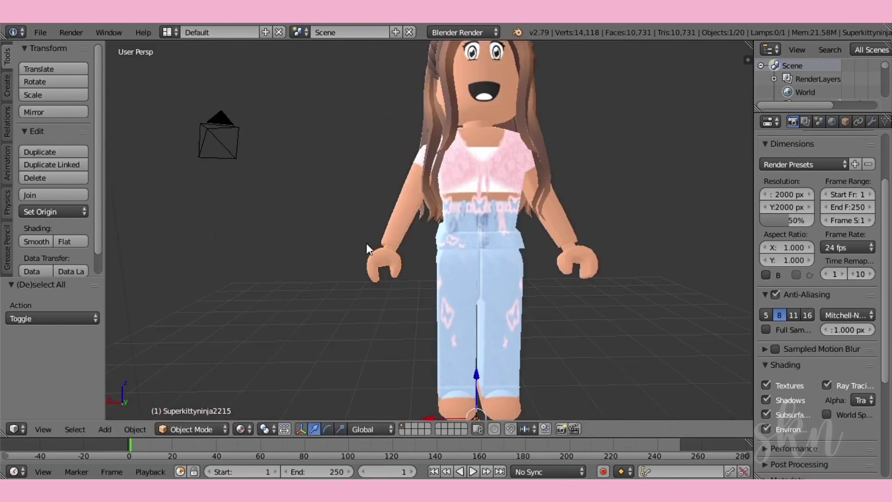
right_click(394, 223)
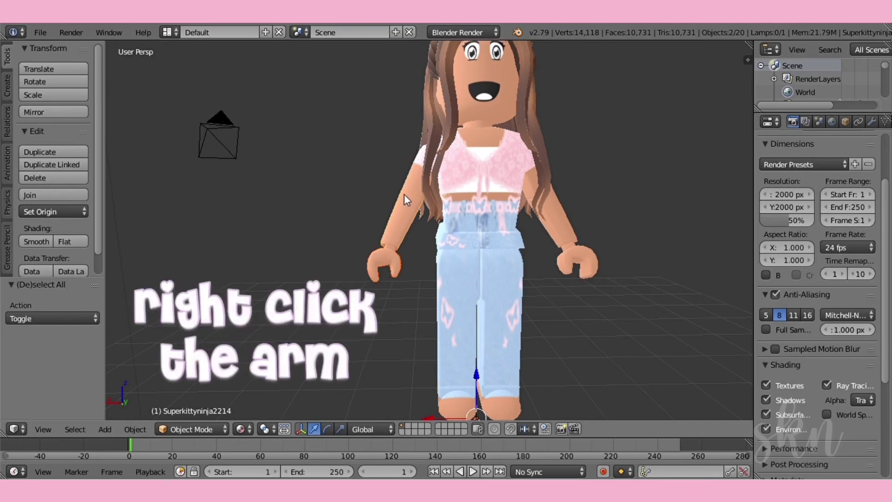
Switch the transform manipulator from translate to rotate for the selected hand and arm piece
key("shift+f")
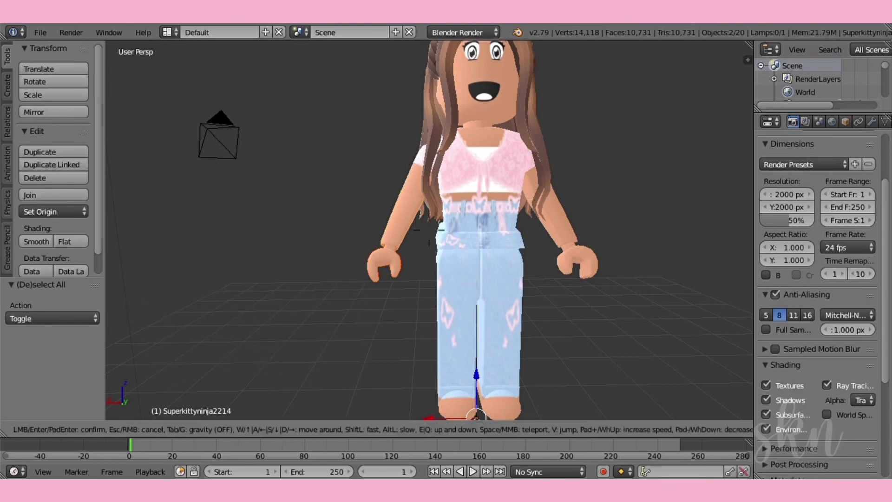
key("s")
key("s")
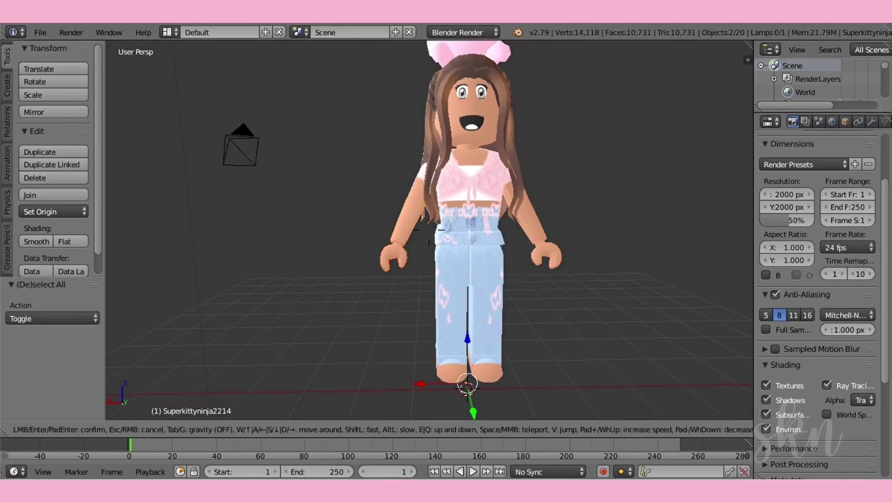
key("s")
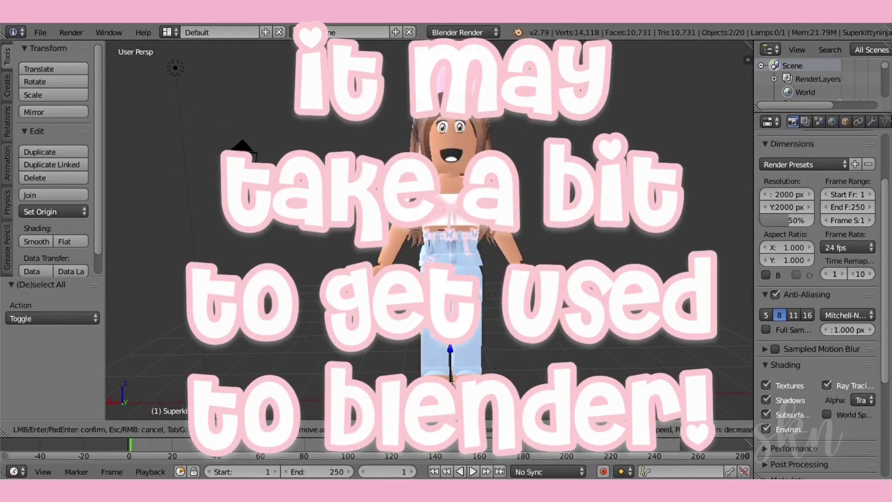
key("w")
left_click(381, 391)
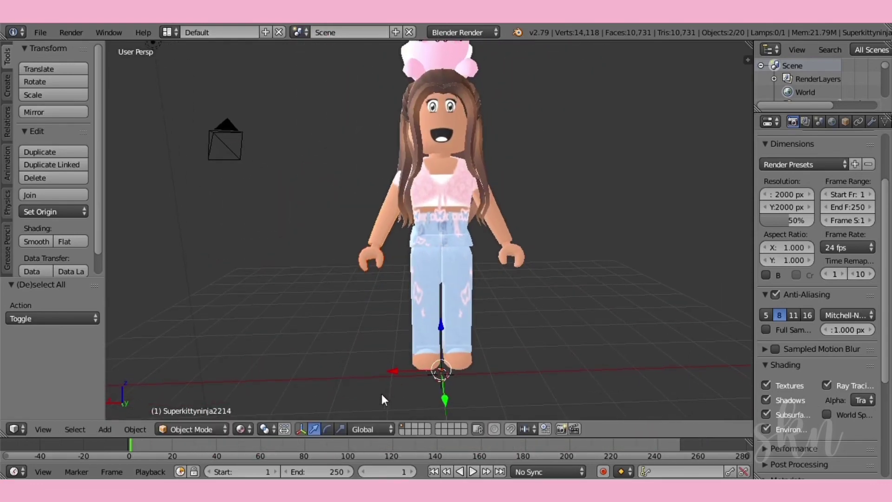
left_click(327, 429)
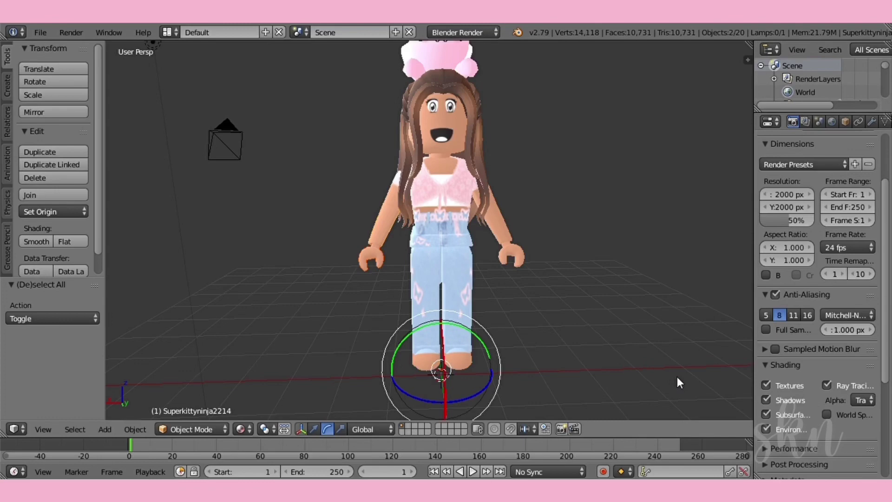
left_click(315, 431)
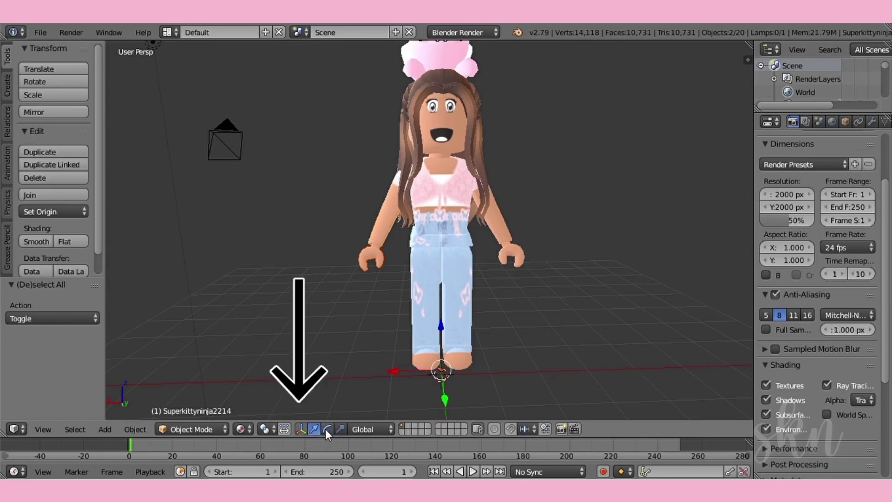
left_click(327, 428)
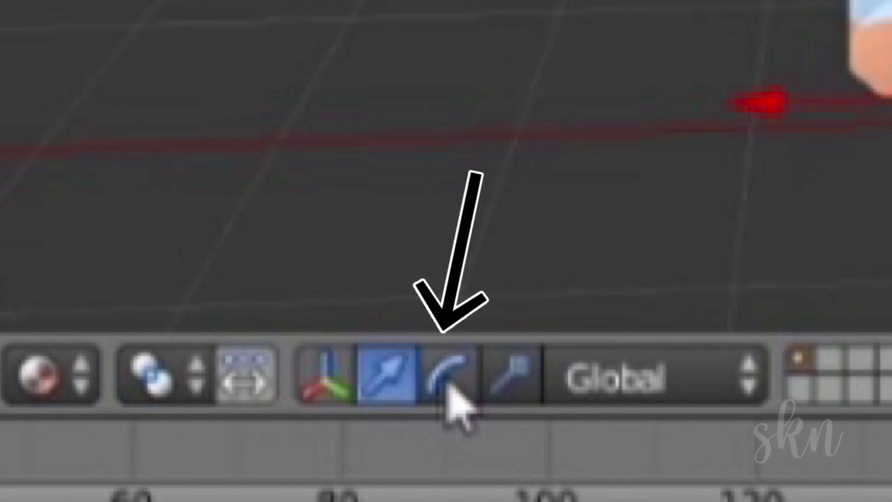
left_click(449, 378)
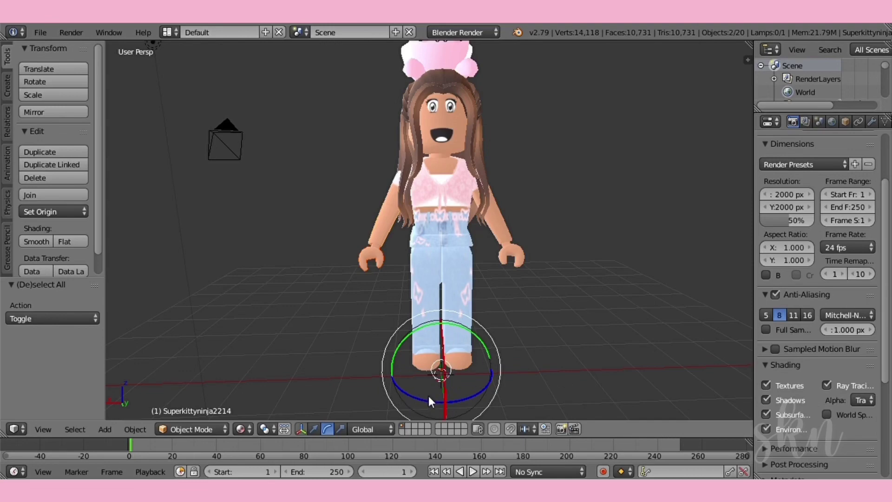
Rotate the selected hand and arm piece freehand about their local Z axis and by about -2.52° about the X axis
left_click(403, 339)
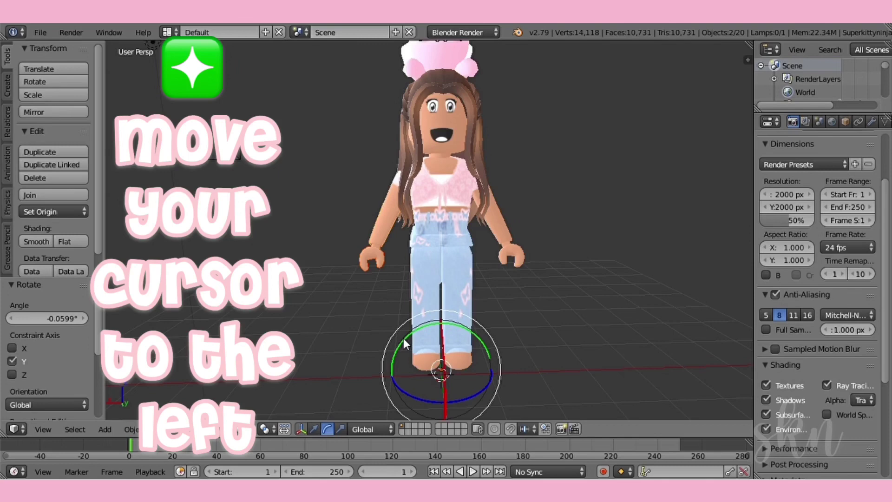
key("r")
key("z")
key("z")
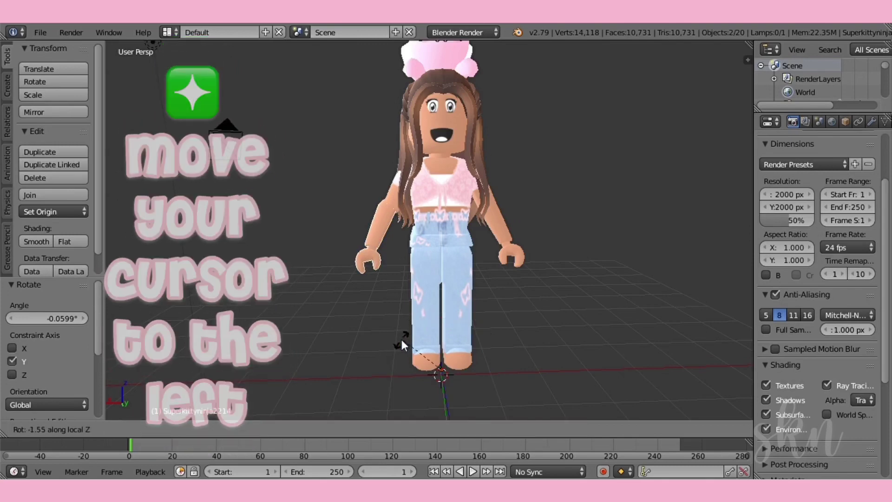
left_click_drag(396, 342, 411, 402)
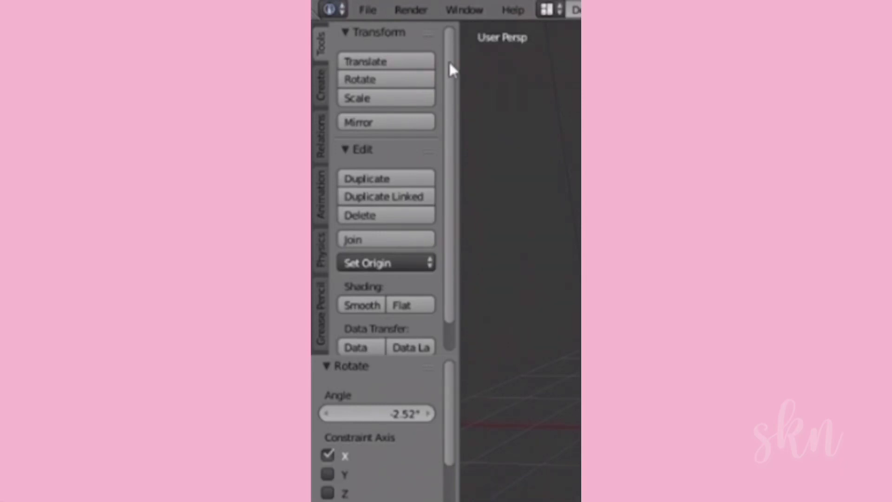
Expand the History section of the tool shelf and bring its contents into view
scroll(449, 60, "down", 2)
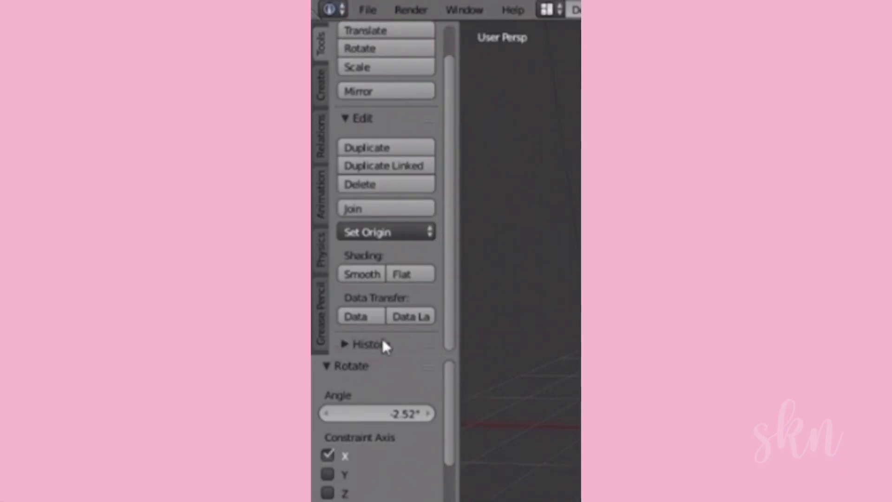
left_click(371, 346)
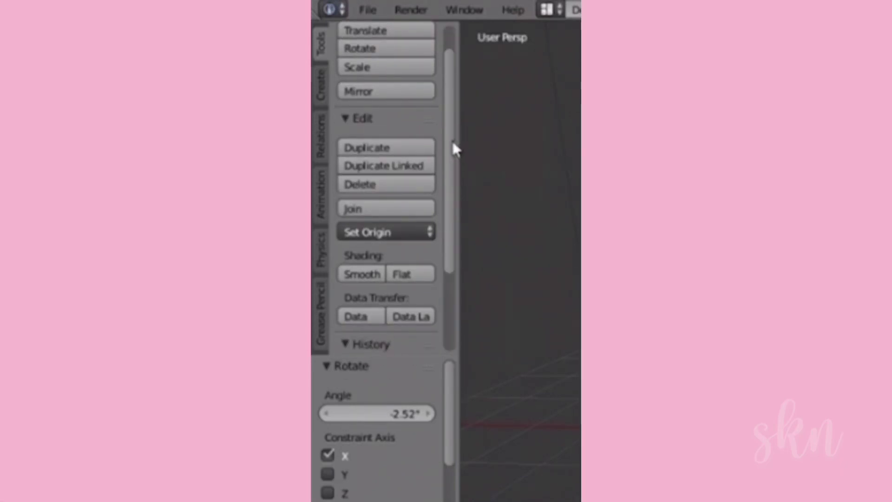
left_click_drag(452, 141, 447, 241)
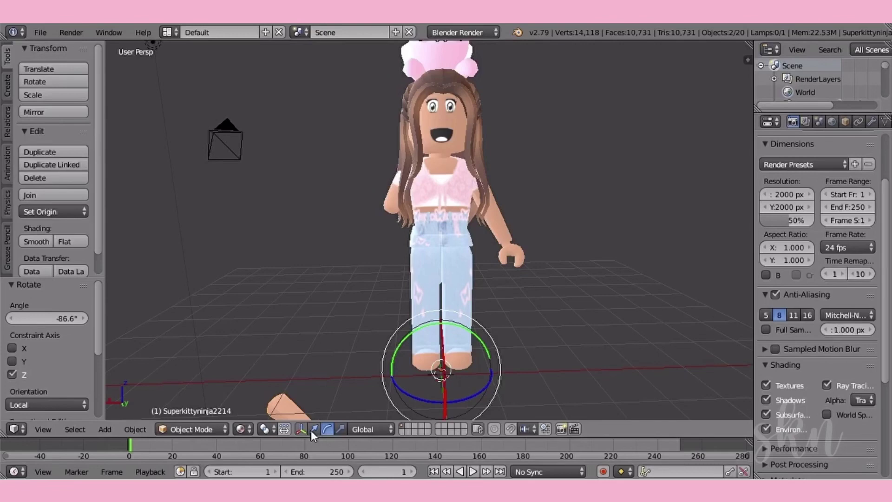
Move the selected forearm and hand freehand up along the global Z axis and by about -1.275 along X
left_click(314, 428)
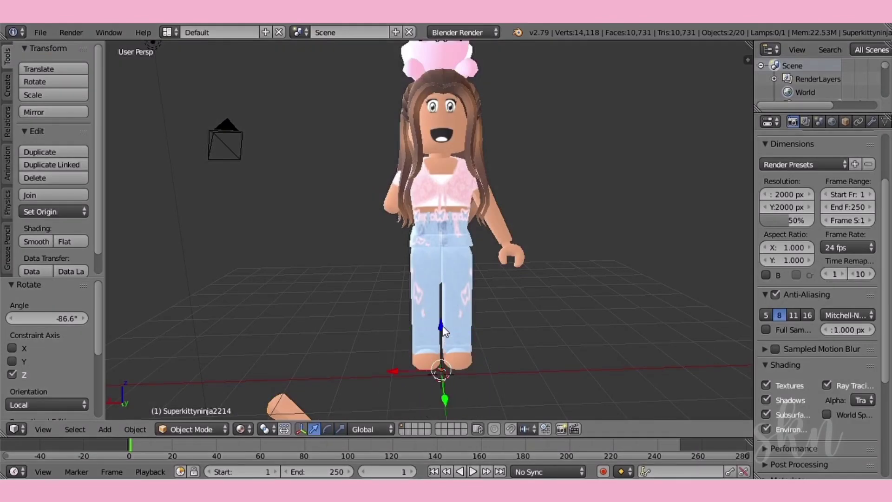
left_click_drag(442, 325, 444, 306)
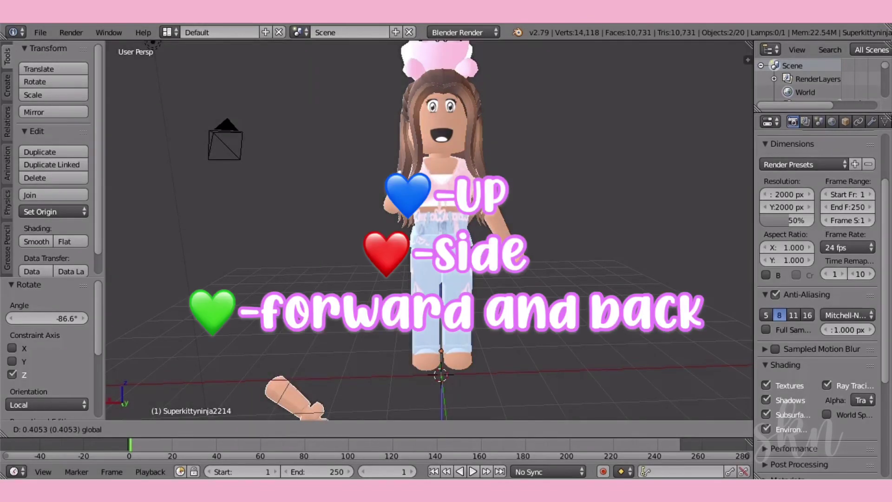
left_click_drag(444, 305, 452, 194)
left_click_drag(392, 236, 461, 237)
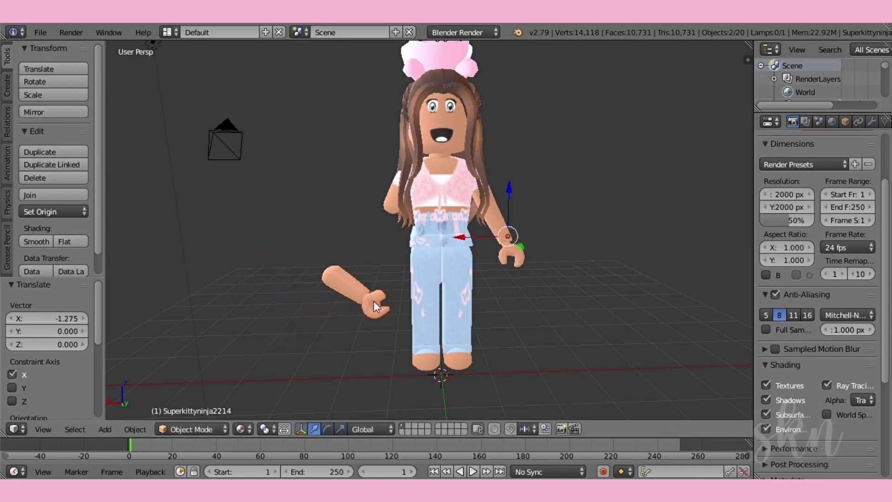
Rotate the detached forearm and hand by about 81.9° about their local Y axis, plus about -63.7° about global Y
left_click(328, 429)
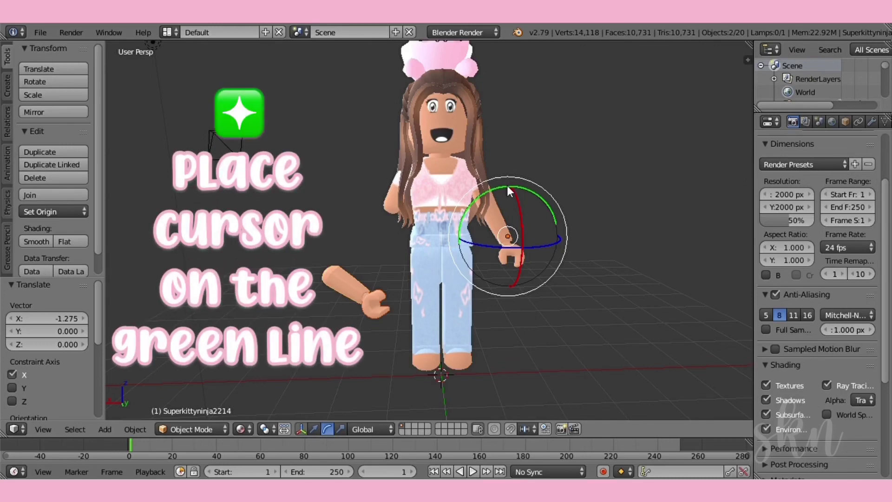
key("y")
key("y")
left_click_drag(507, 186, 469, 238)
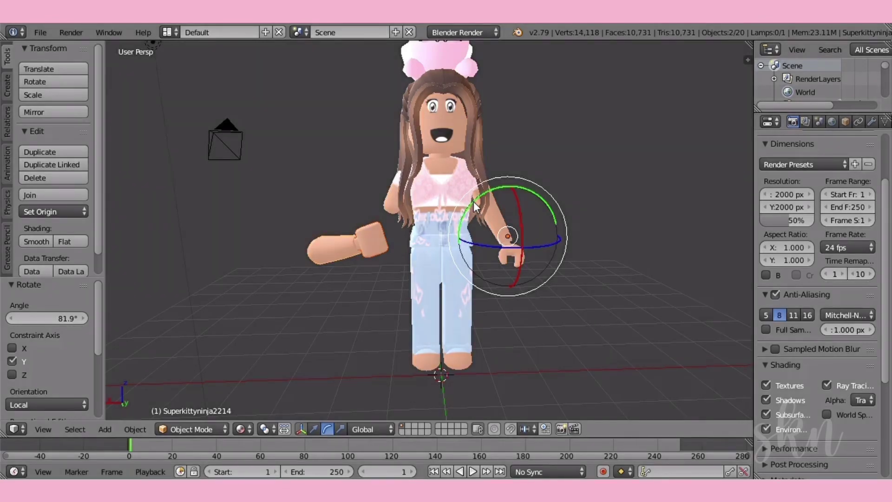
left_click_drag(472, 201, 529, 171)
Move the forearm and hand by about -1.713 along Z, shift them along X and Y to the bare upper arm, and raise them about 0.451
left_click(314, 426)
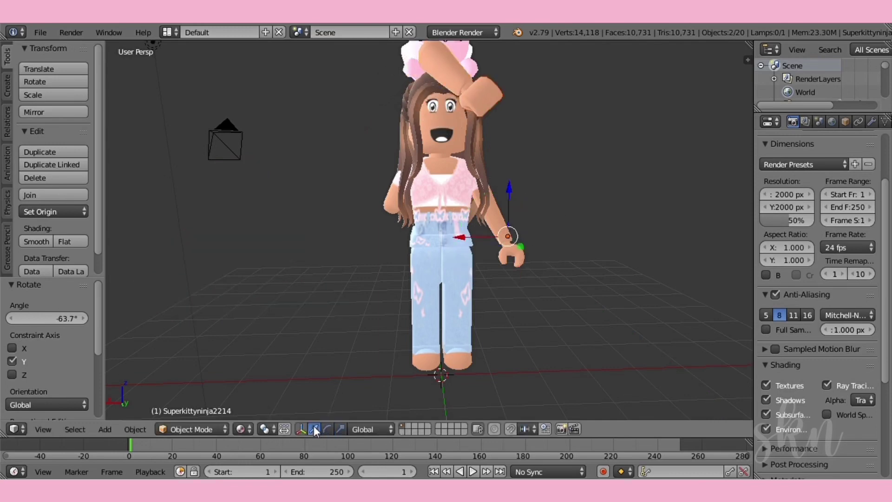
left_click_drag(511, 185, 504, 272)
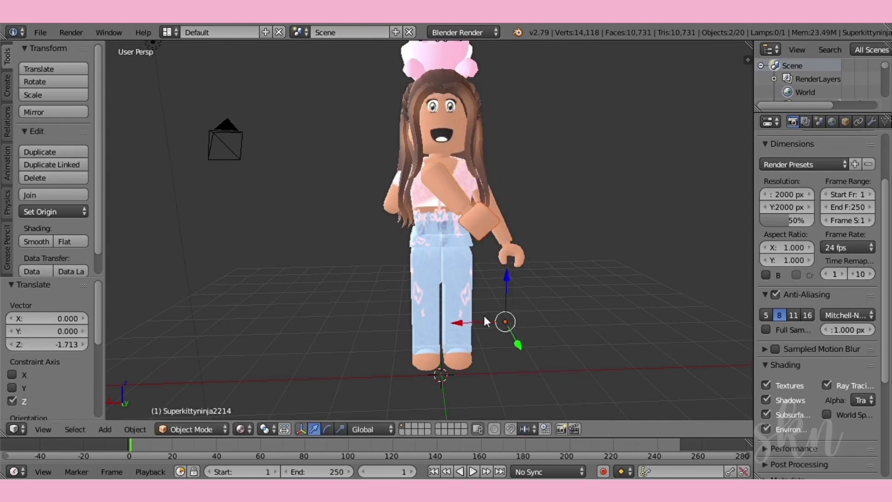
left_click_drag(458, 323, 414, 328)
left_click_drag(462, 277, 462, 315)
mouse_move(466, 385)
left_mouse_down()
mouse_move(449, 363)
mouse_move(464, 379)
left_mouse_up()
left_click_drag(463, 310, 463, 290)
Rotate the forearm and hand slightly freehand to line them up with the upper arm
key("shift+f")
key("w")
key("d")
key("s")
left_click(377, 249)
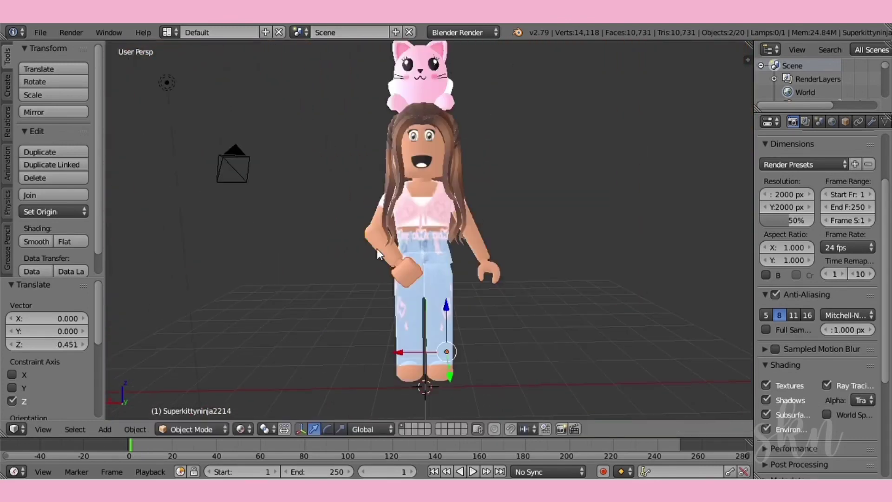
left_click(327, 428)
mouse_move(478, 370)
left_mouse_down()
mouse_move(491, 365)
mouse_move(478, 375)
left_mouse_up()
Nudge the forearm and hand along X, Y and Z, including about 0.031 along Z, to join them to the upper arm at the elbow
left_click(316, 429)
left_click_drag(398, 352, 412, 353)
left_click_drag(463, 367, 465, 374)
left_click_drag(410, 357, 409, 357)
left_click_drag(461, 312, 461, 309)
left_click_drag(466, 372, 466, 375)
left_click_drag(460, 309, 460, 308)
key("Escape")
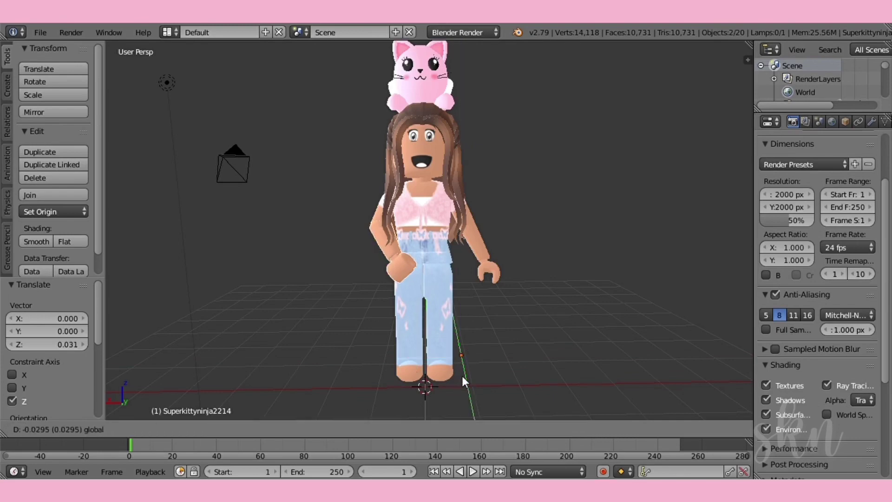